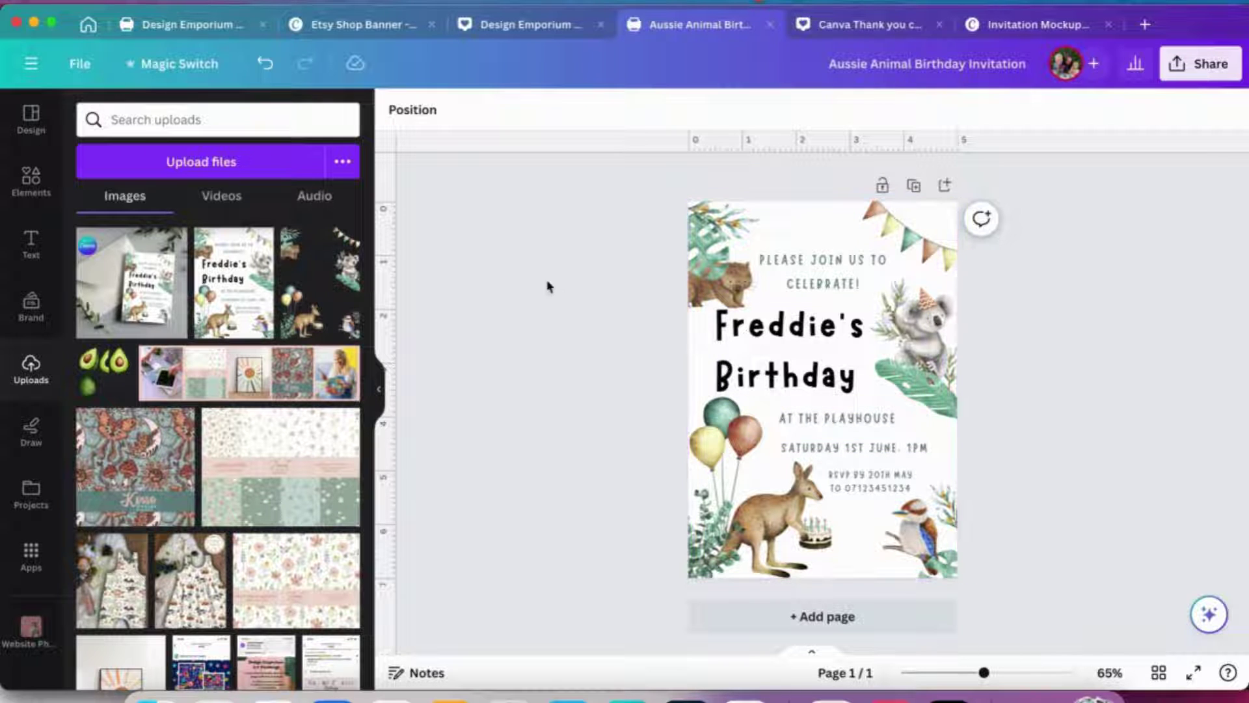
# Go back to Canva's home page and open the Create a design menu.
pyautogui.click(88, 27)
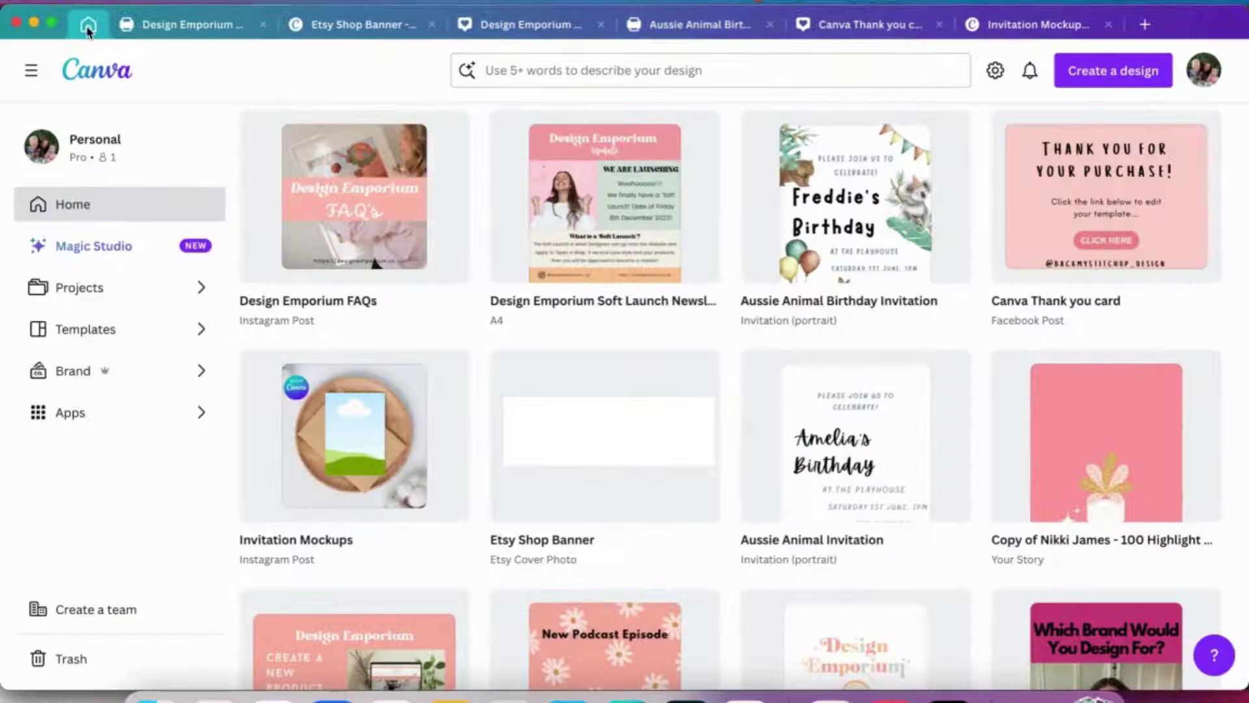
pyautogui.click(1122, 76)
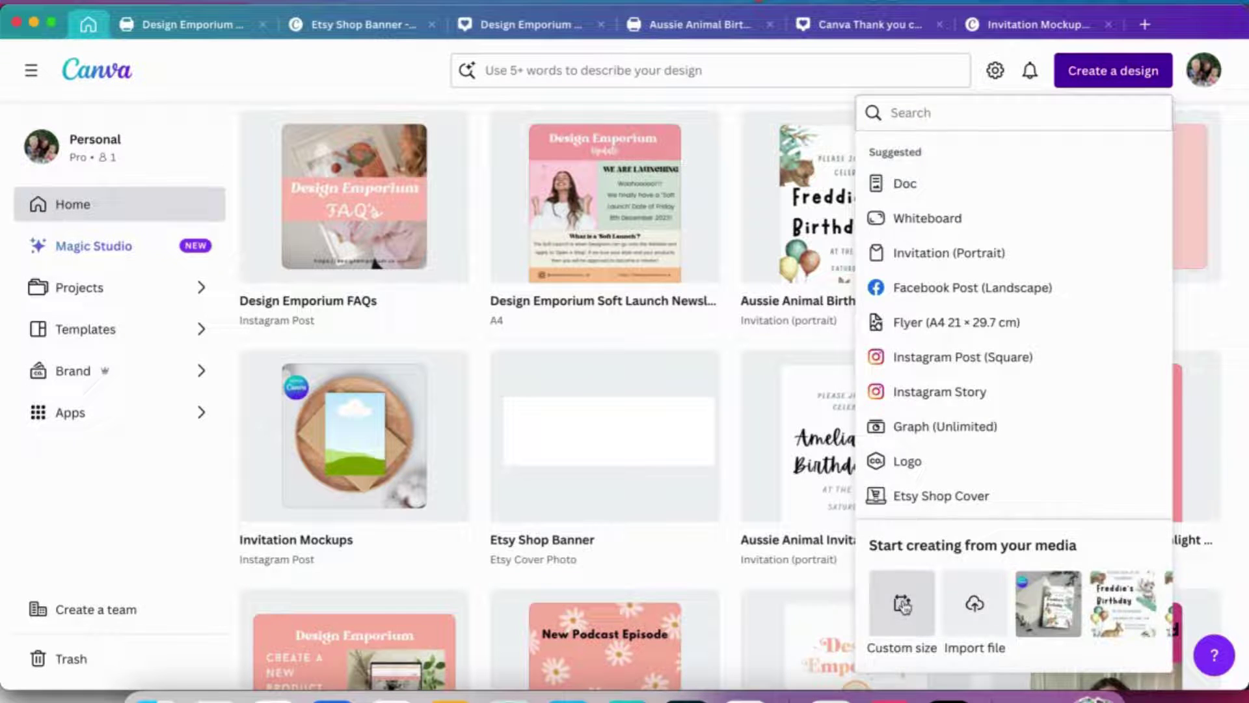
# Enter a 5 × 7 in custom size, then clear it and close the menu without creating a design.
pyautogui.click(902, 604)
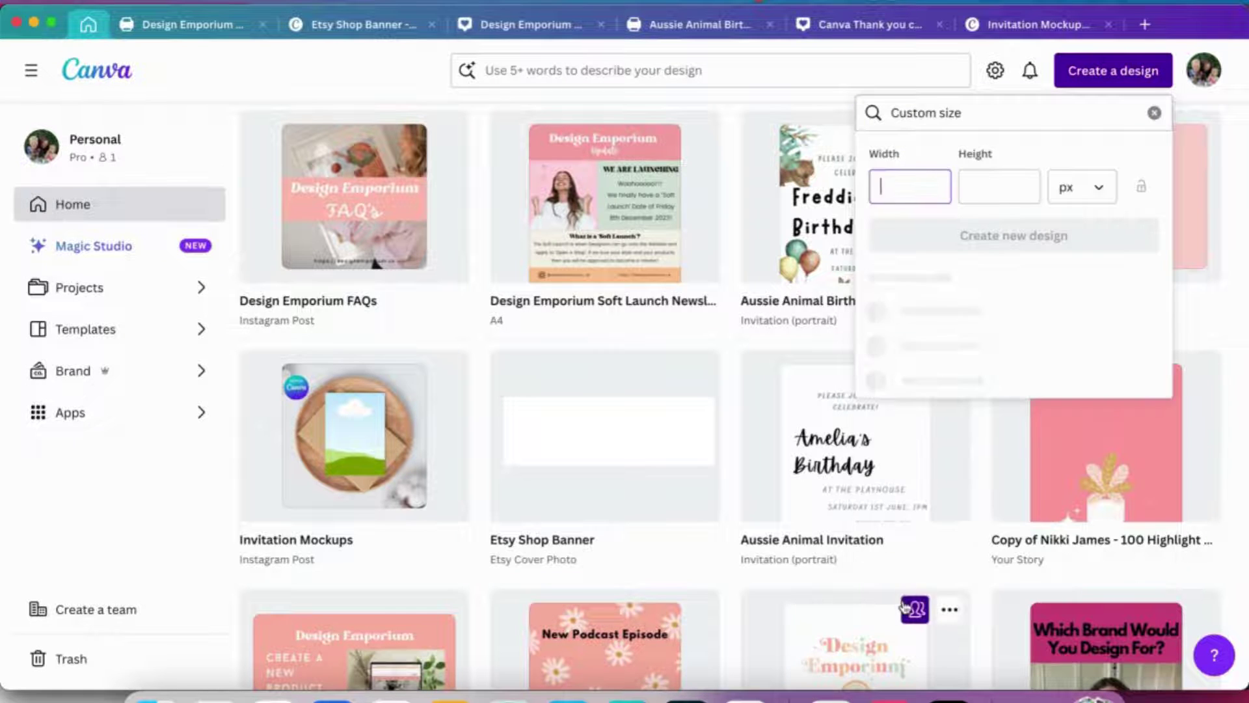
pyautogui.click(1079, 187)
pyautogui.click(1005, 268)
pyautogui.click(919, 189)
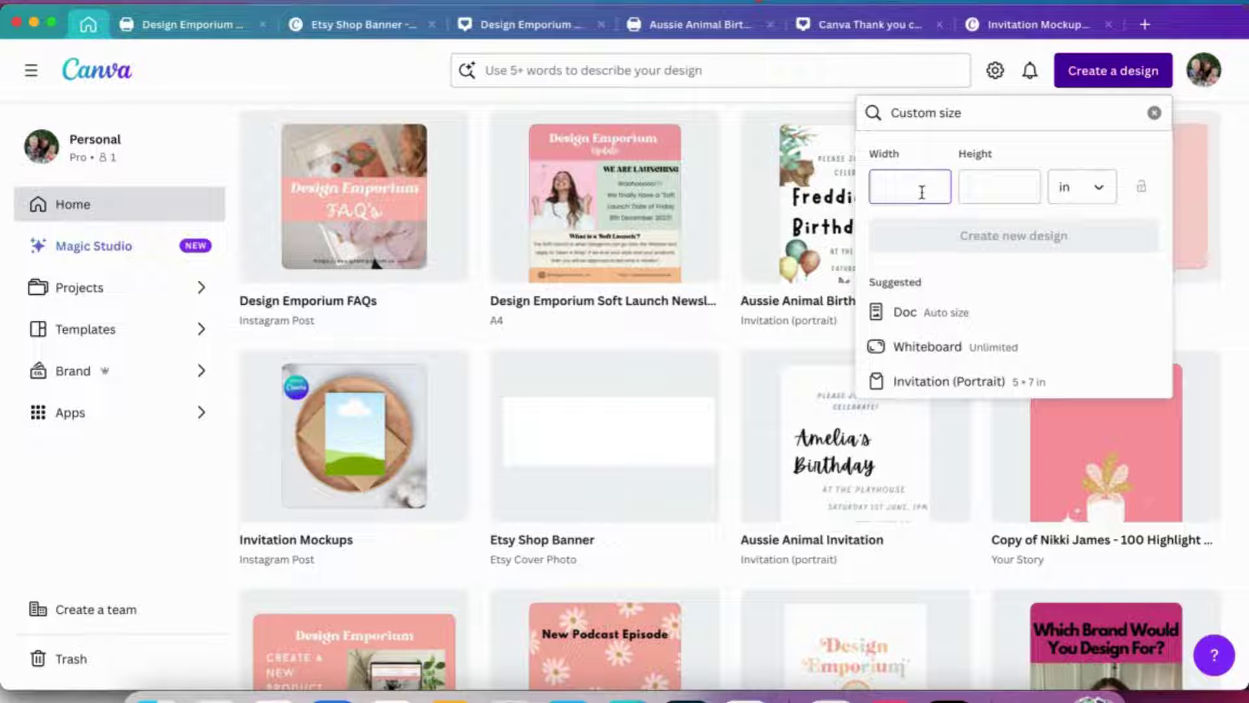
pyautogui.write('5')
pyautogui.click(1008, 187)
pyautogui.write('7')
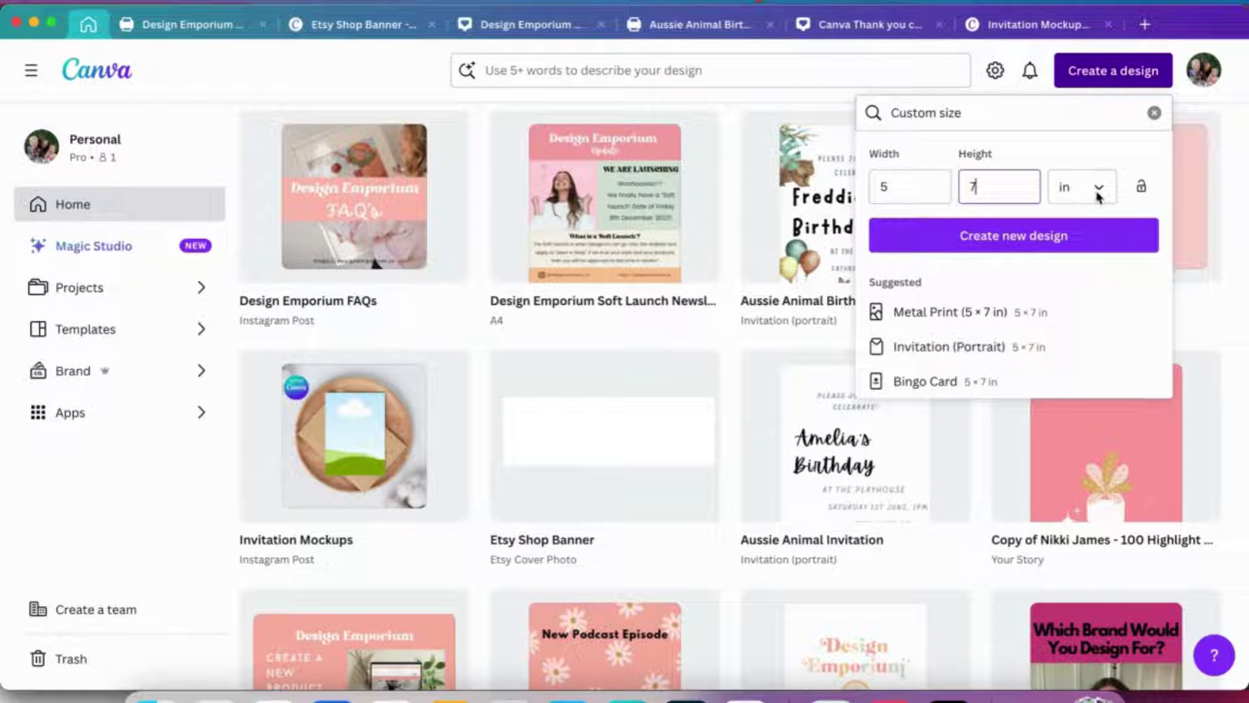
pyautogui.click(1154, 113)
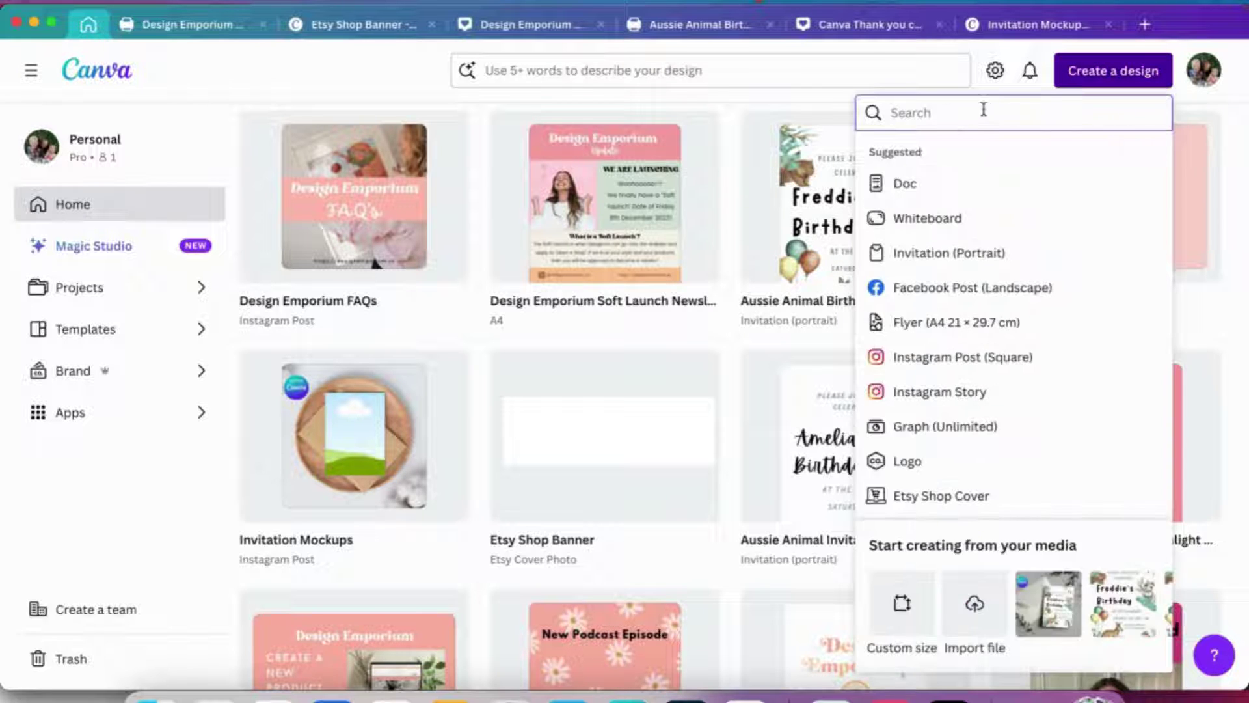
pyautogui.click(411, 90)
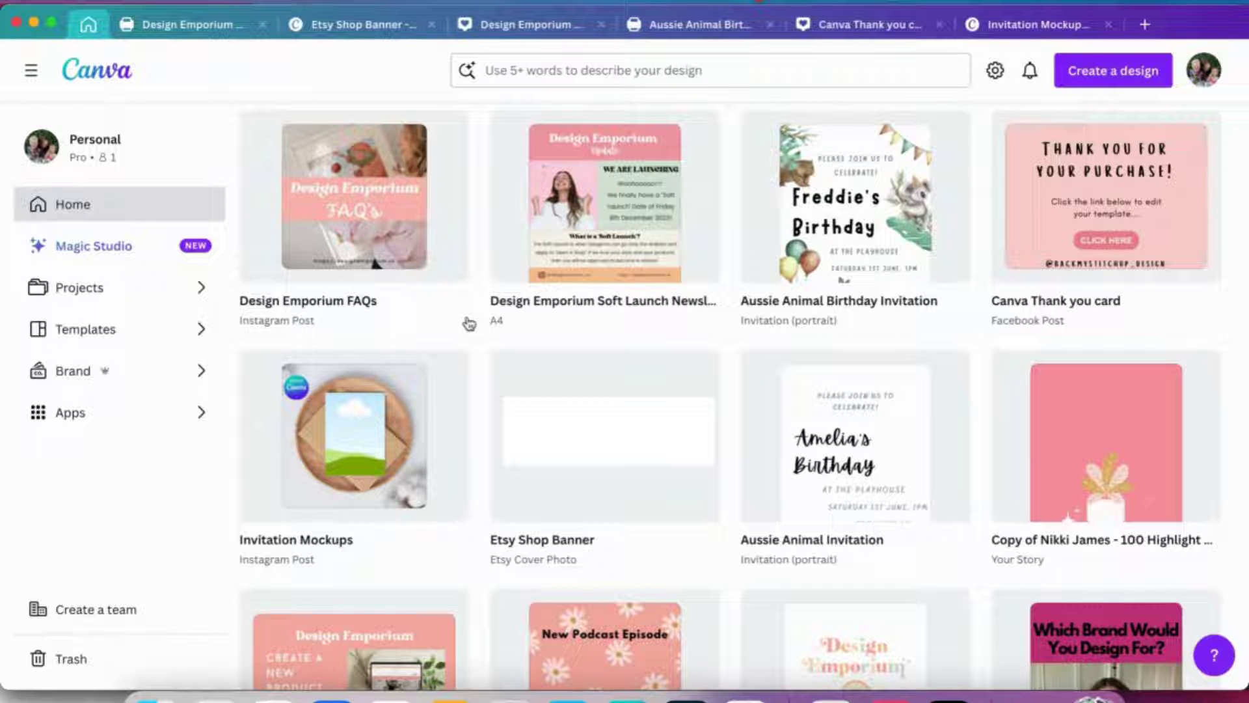
# Return to the Aussie Animal Birthday Invitation and duplicate its page.
pyautogui.moveTo(364, 247)
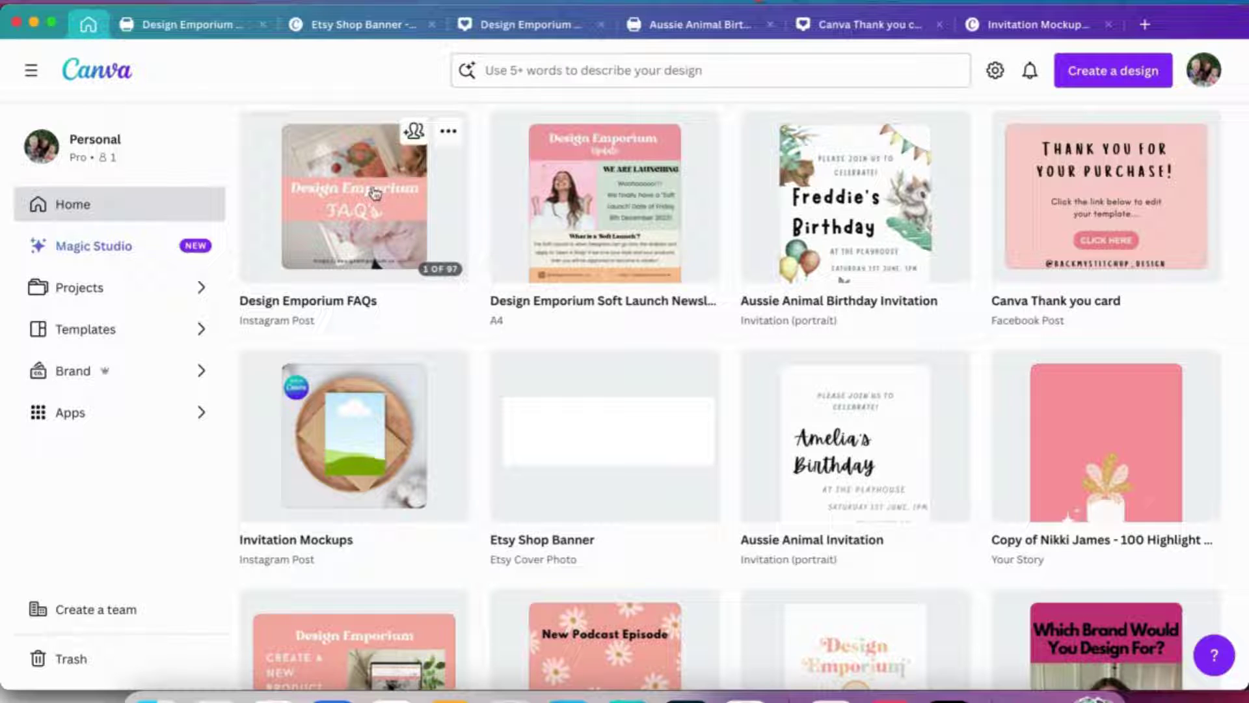
pyautogui.click(717, 30)
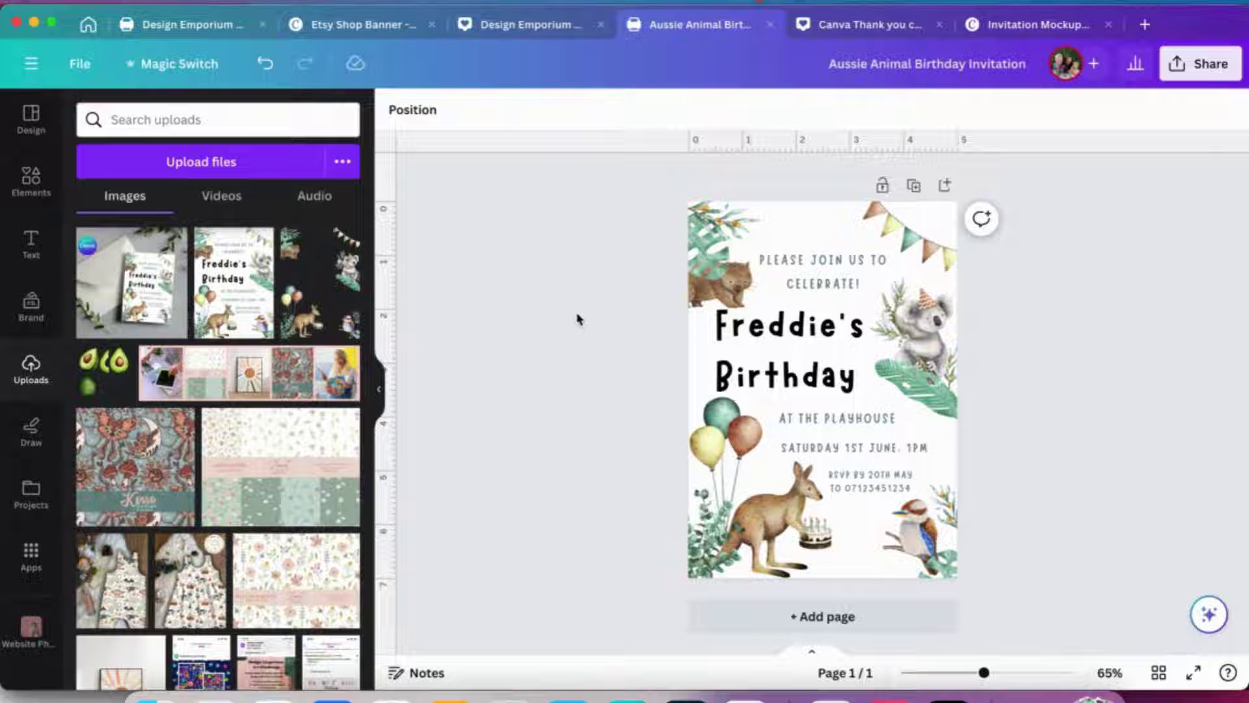
pyautogui.click(913, 186)
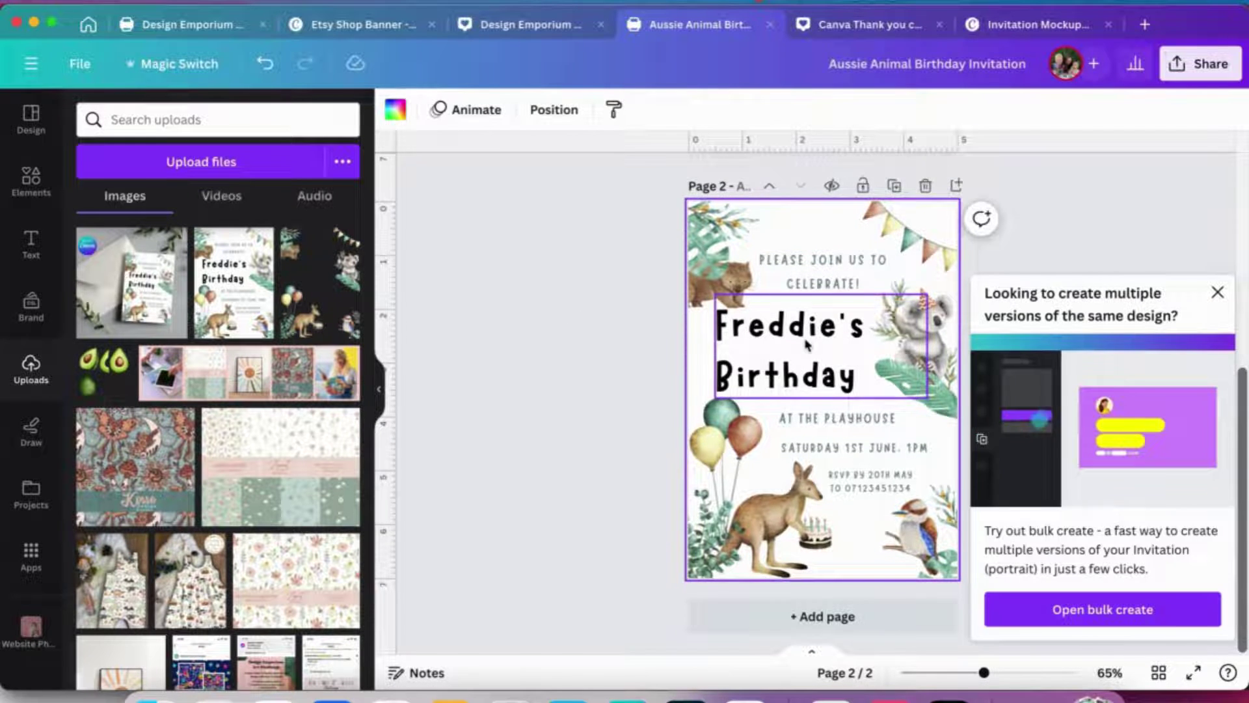
# Delete the animal background artwork and the leaf from page 1.
pyautogui.scroll(5, 744, 408)
pyautogui.click(744, 409)
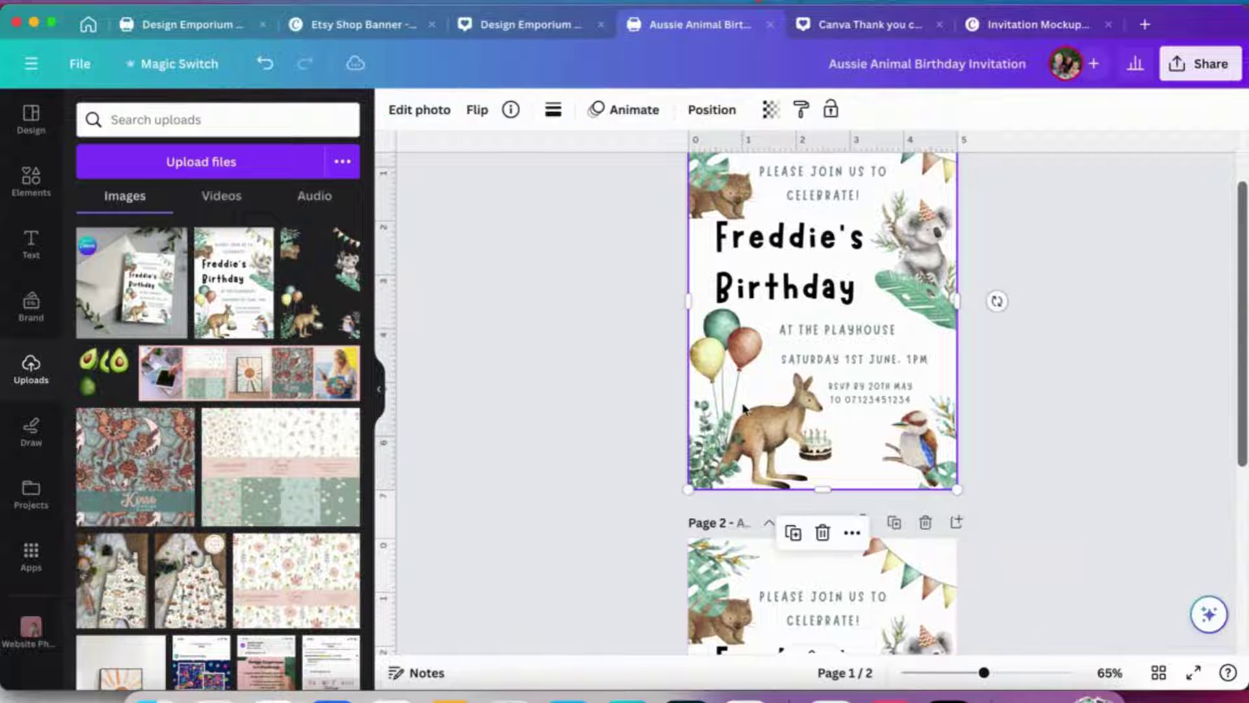
pyautogui.press('Delete')
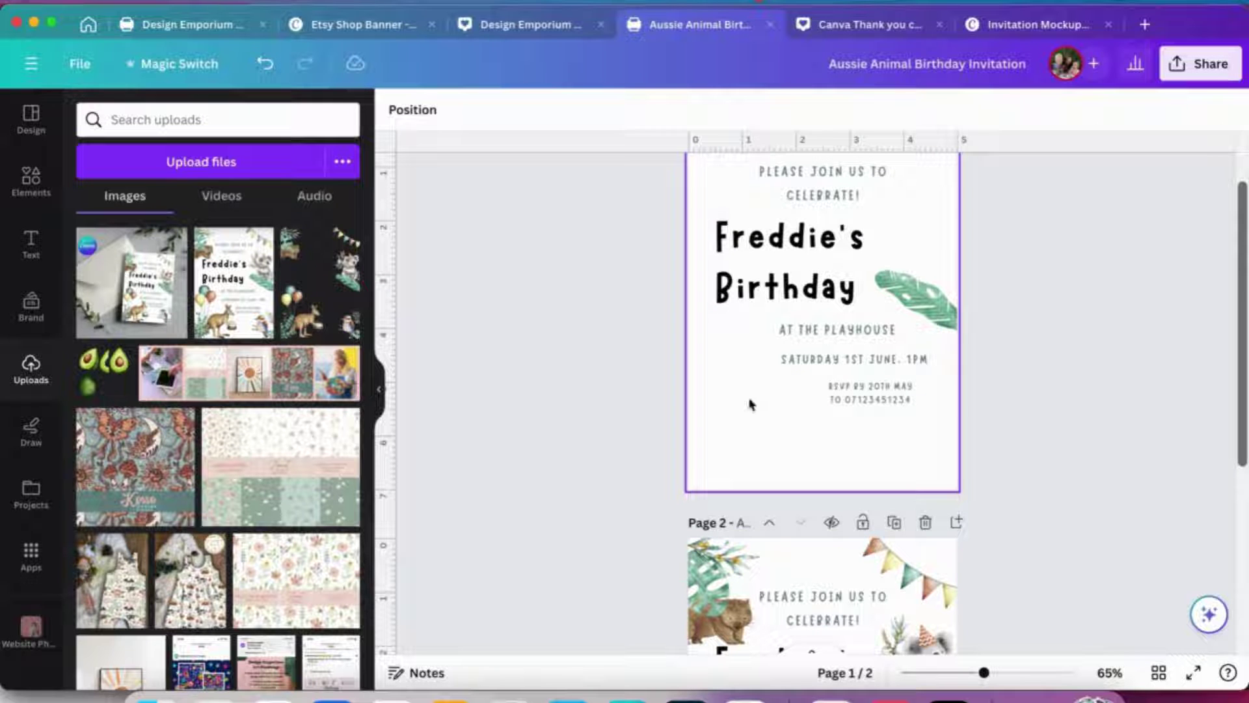
pyautogui.click(910, 314)
pyautogui.press('Delete')
pyautogui.scroll(2, 661, 372)
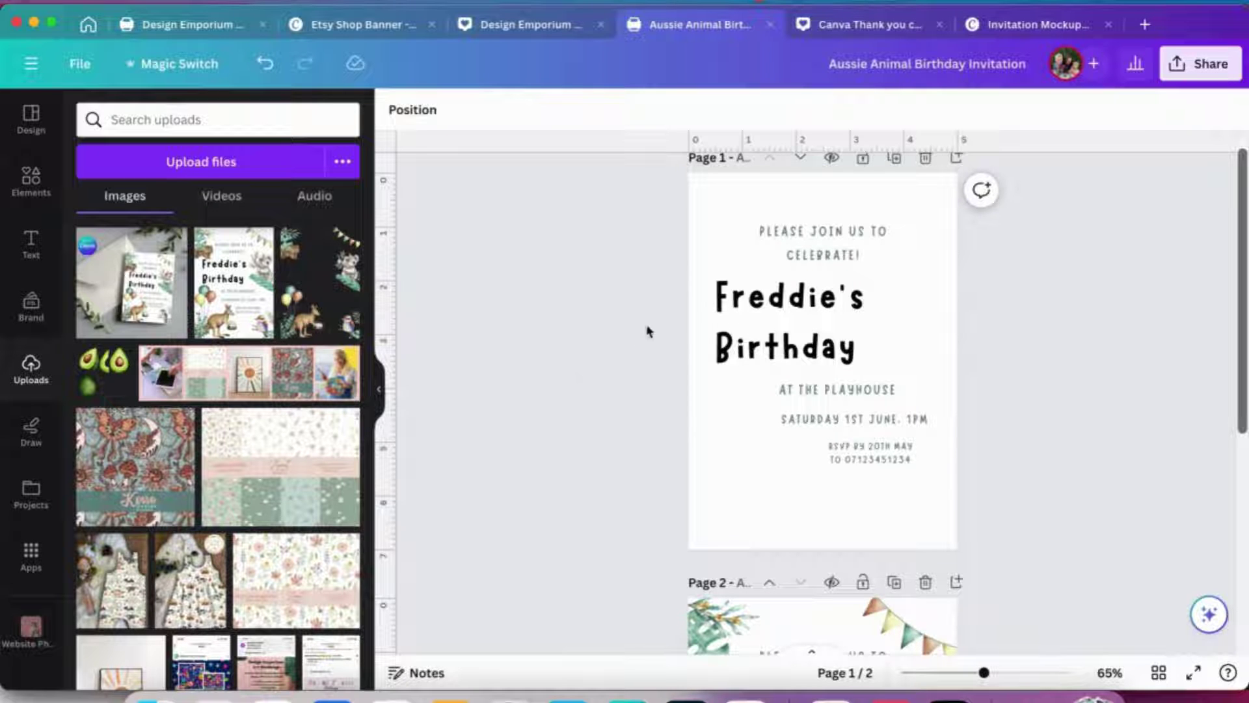
# Open the Text panel and browse the Font Combinations, checking the Pro-marked options.
pyautogui.click(31, 244)
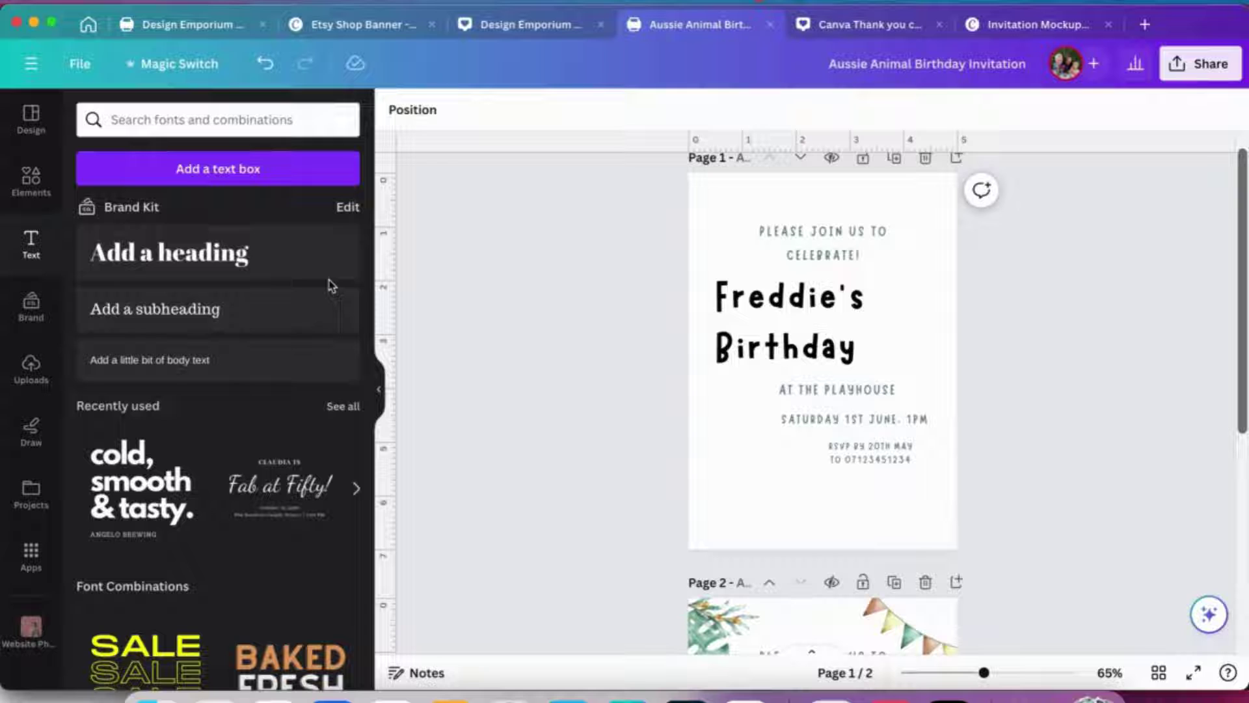
pyautogui.scroll(-5, 145, 508)
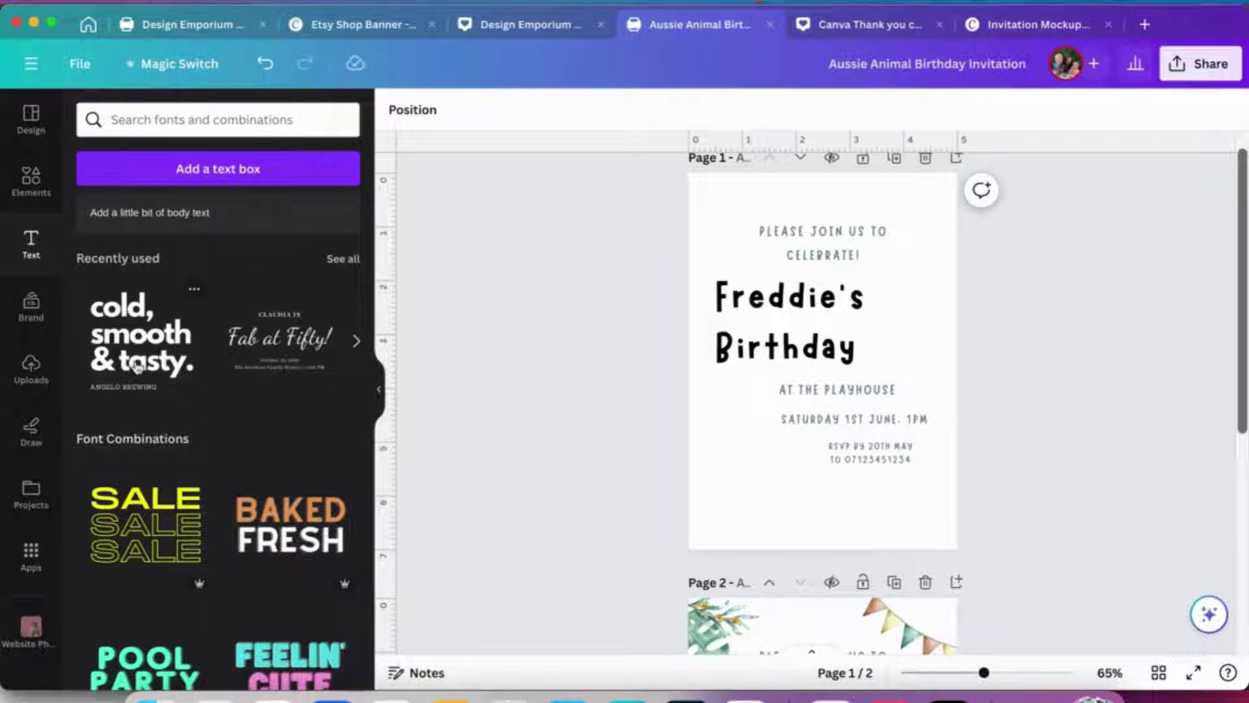
pyautogui.scroll(-8, 207, 591)
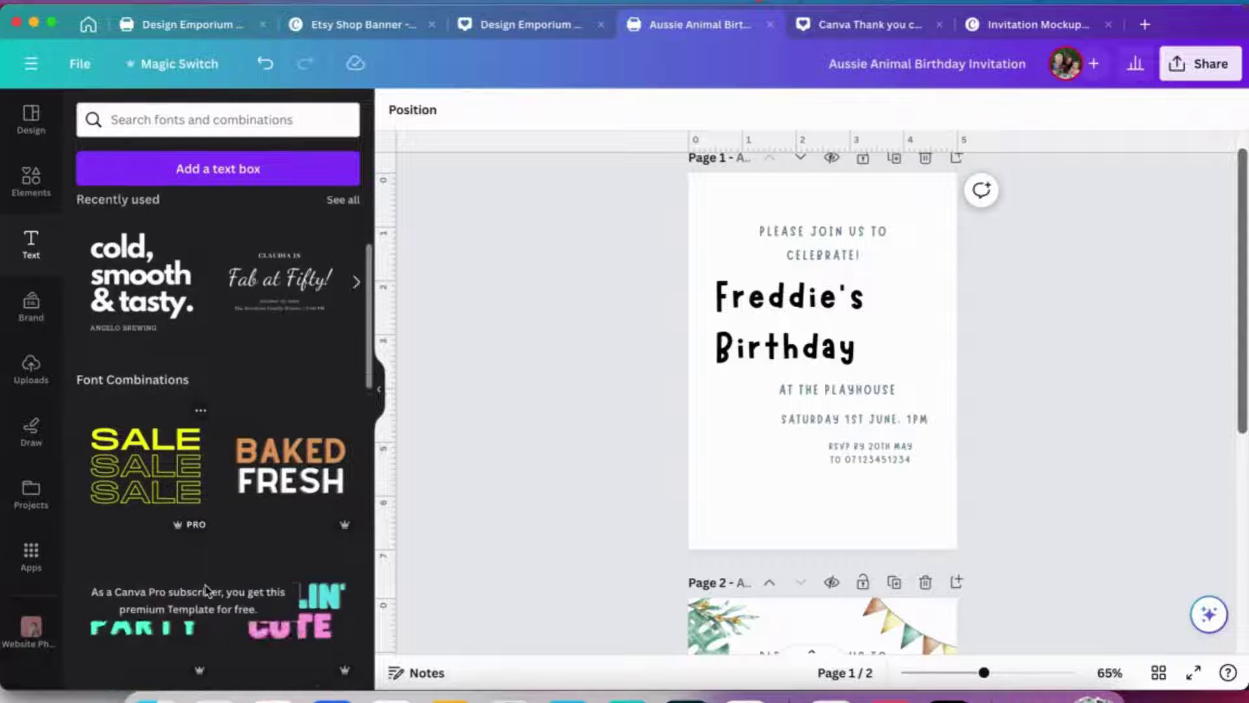
pyautogui.scroll(3, 207, 591)
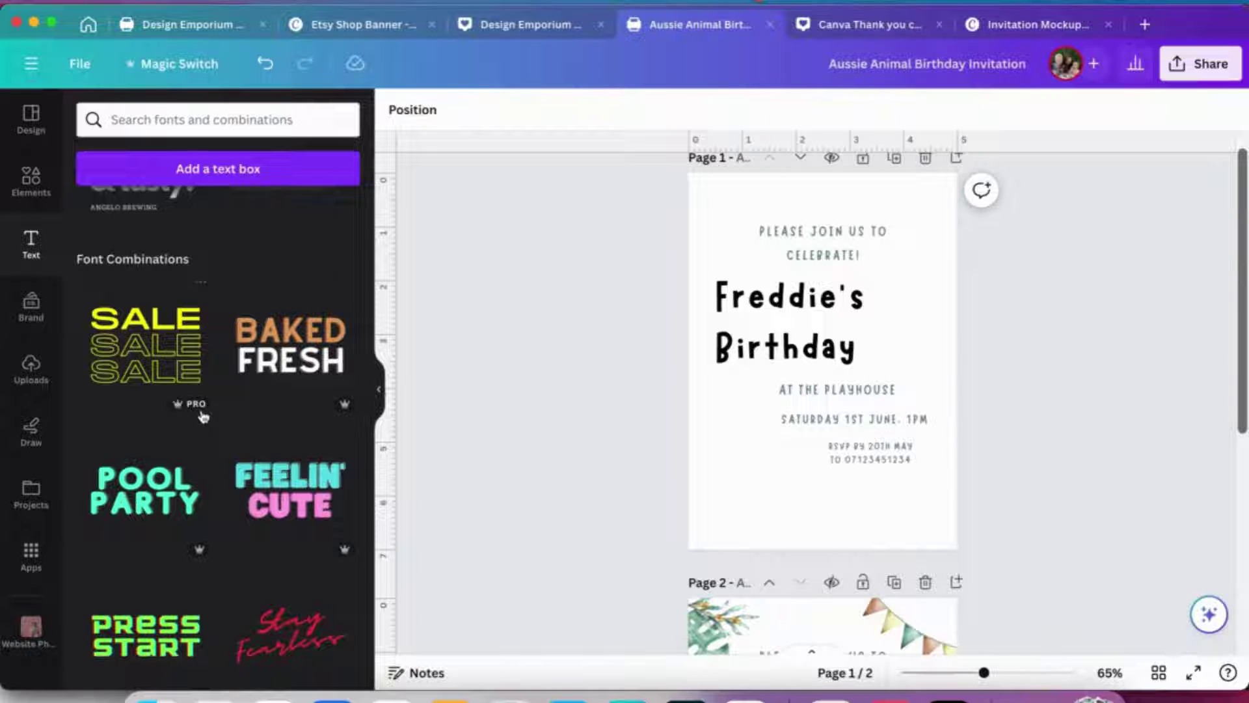
pyautogui.moveTo(203, 414)
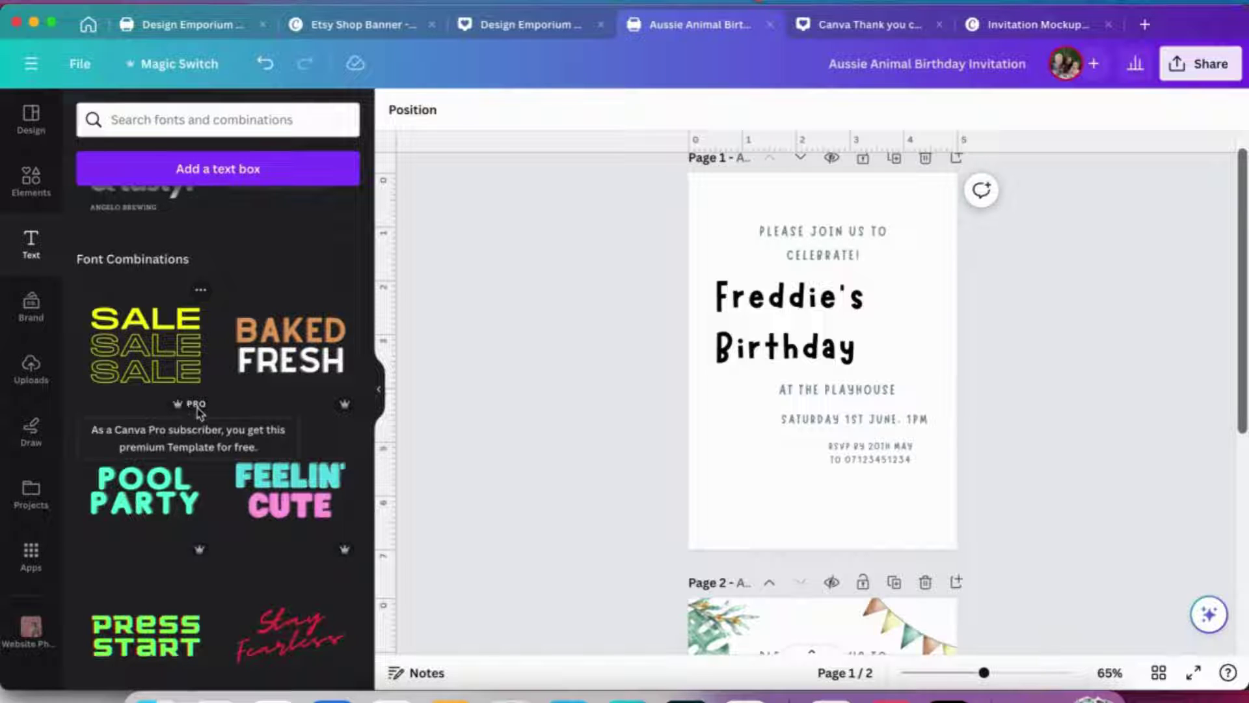
pyautogui.moveTo(344, 413)
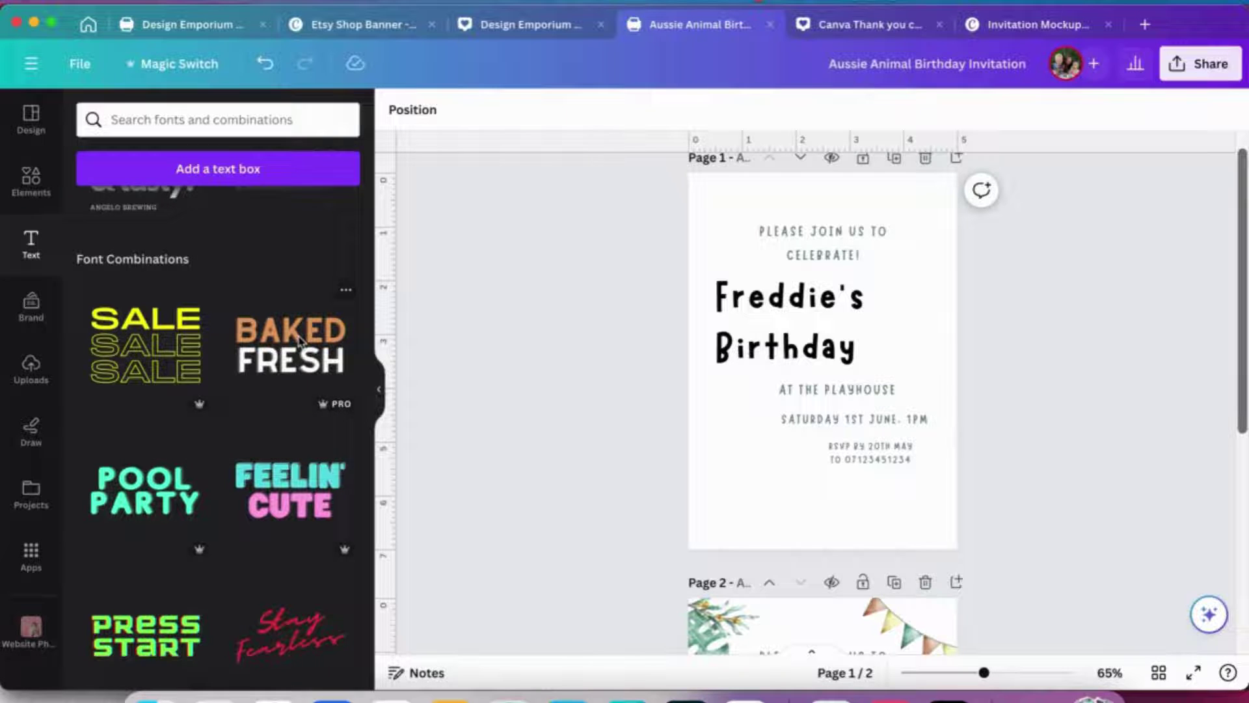
pyautogui.scroll(3, 301, 342)
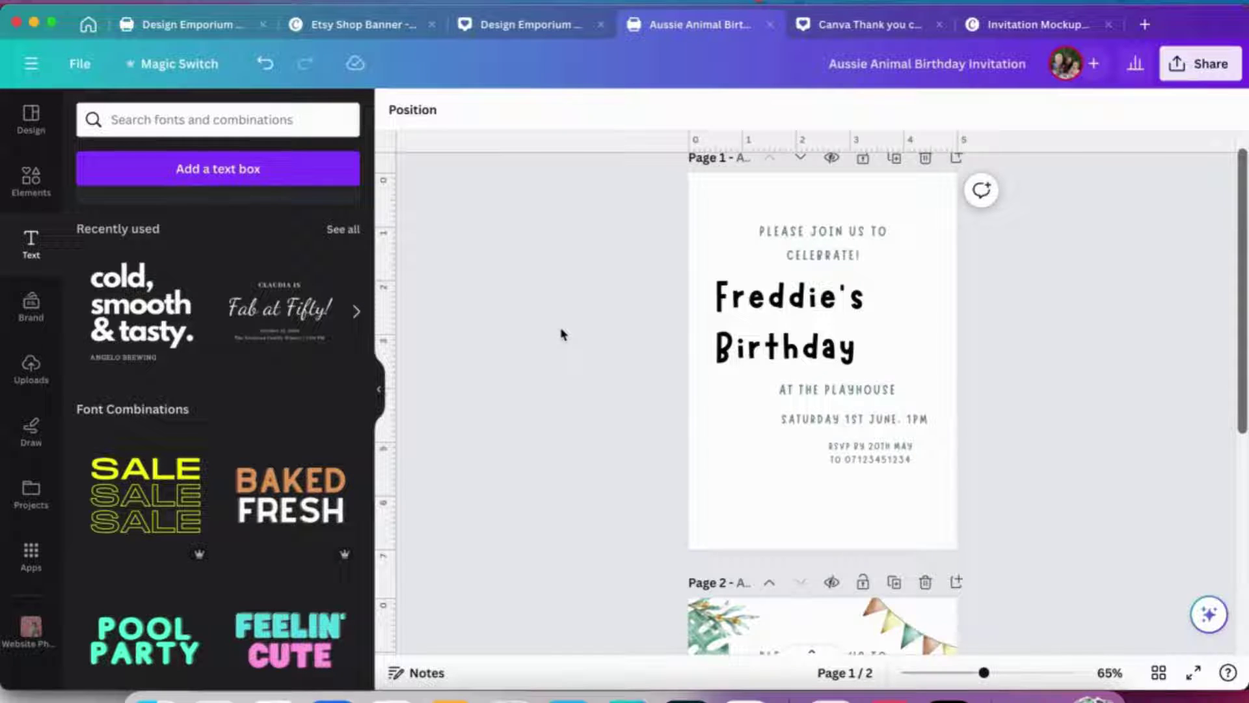
pyautogui.scroll(1, 563, 335)
pyautogui.scroll(-1, 563, 334)
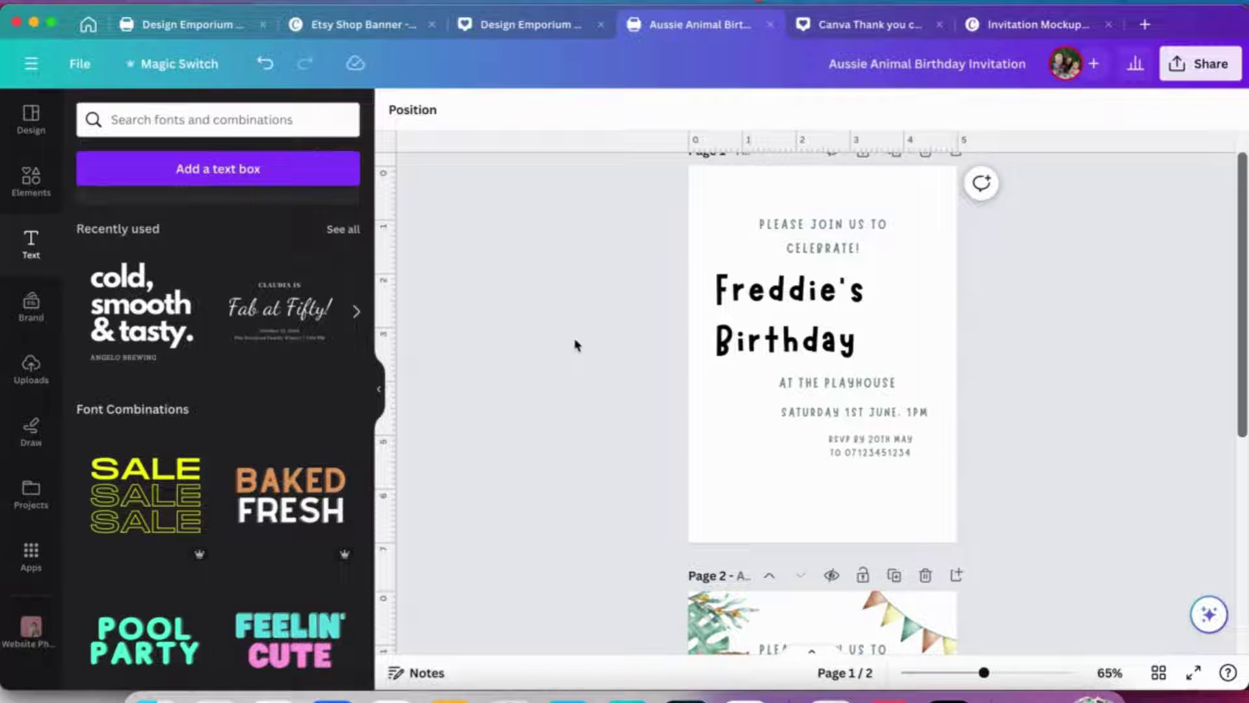
# Select the invitation text, then add and remove a stray empty text box.
pyautogui.click(817, 235)
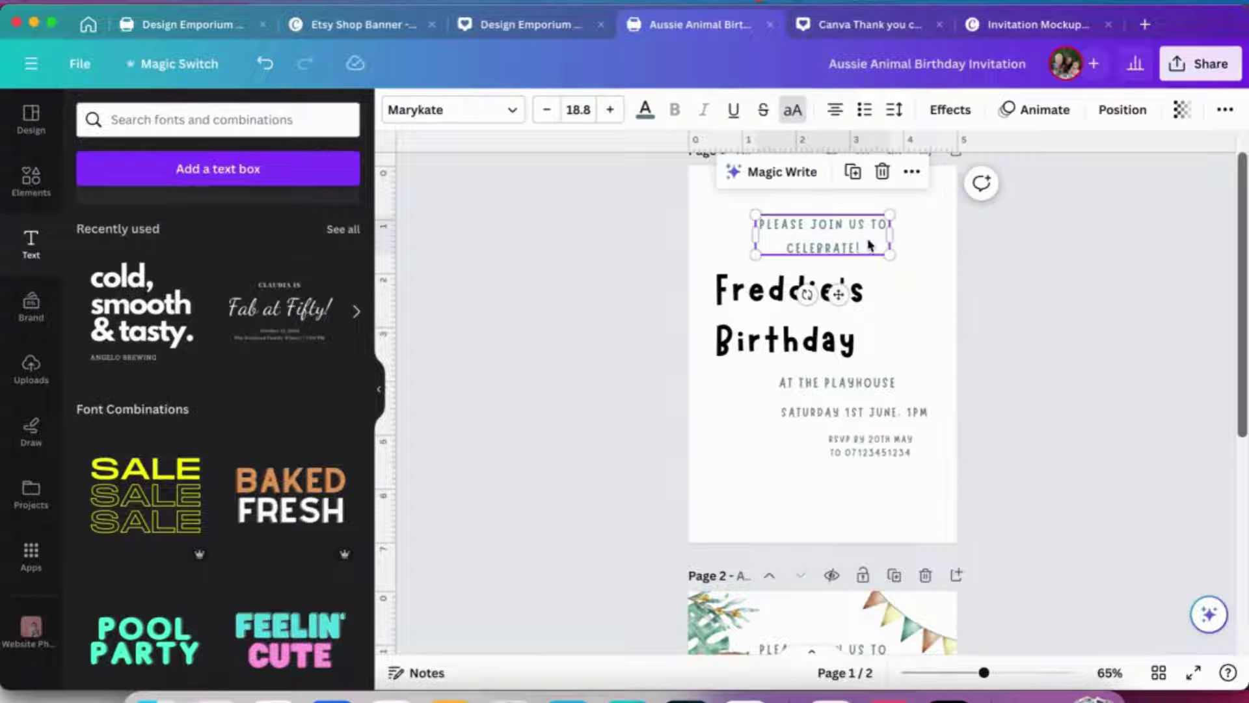
pyautogui.click(575, 304)
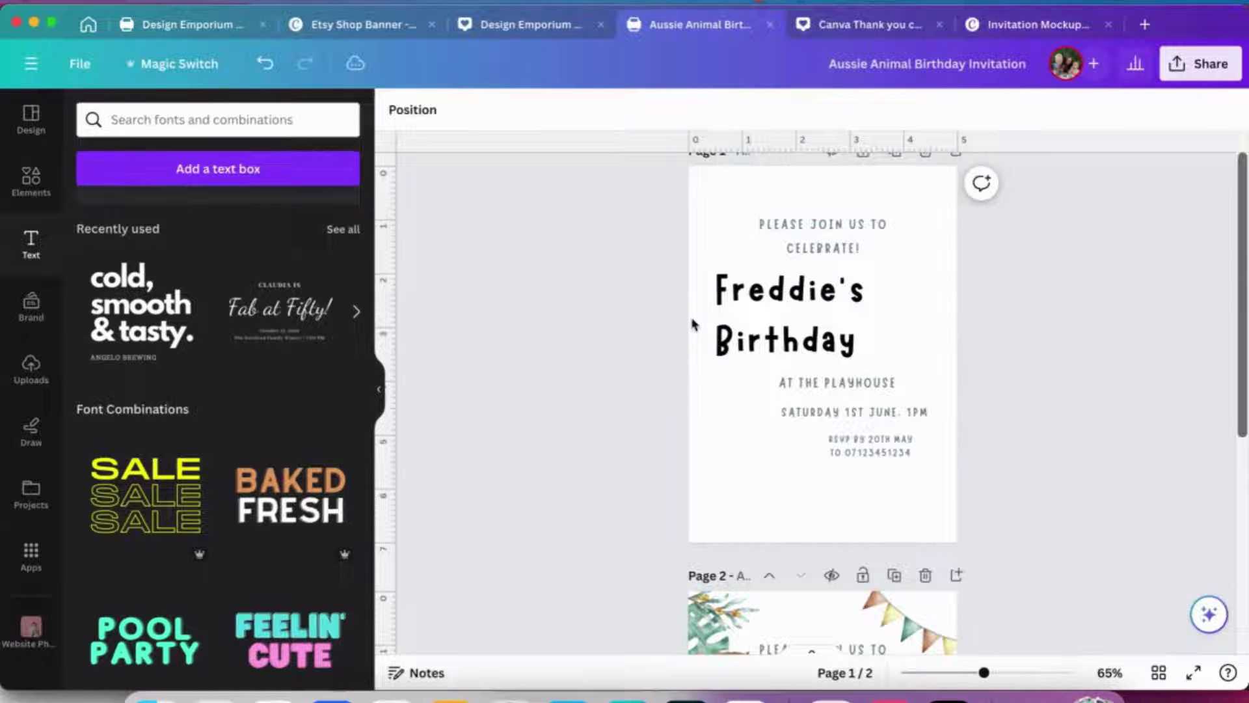
pyautogui.click(224, 181)
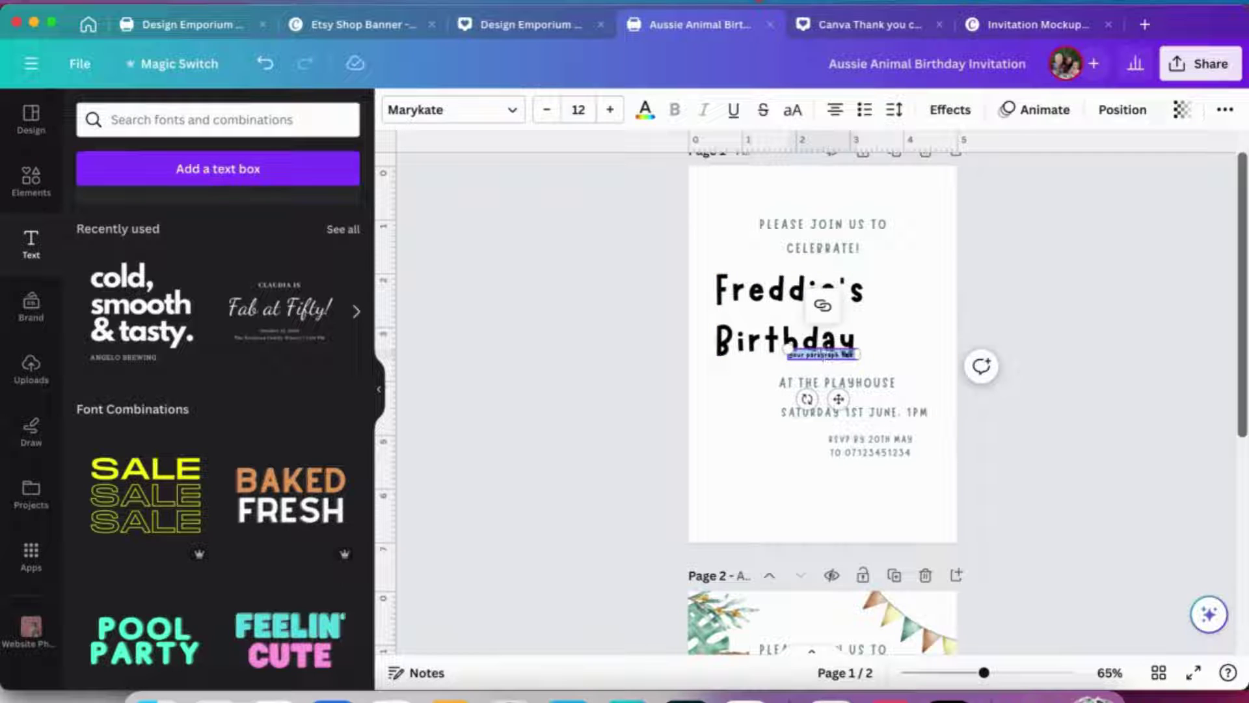
pyautogui.press('BackSpace')
# Set the Freddie's Birthday heading in the Marykate font and deselect it.
pyautogui.click(807, 338)
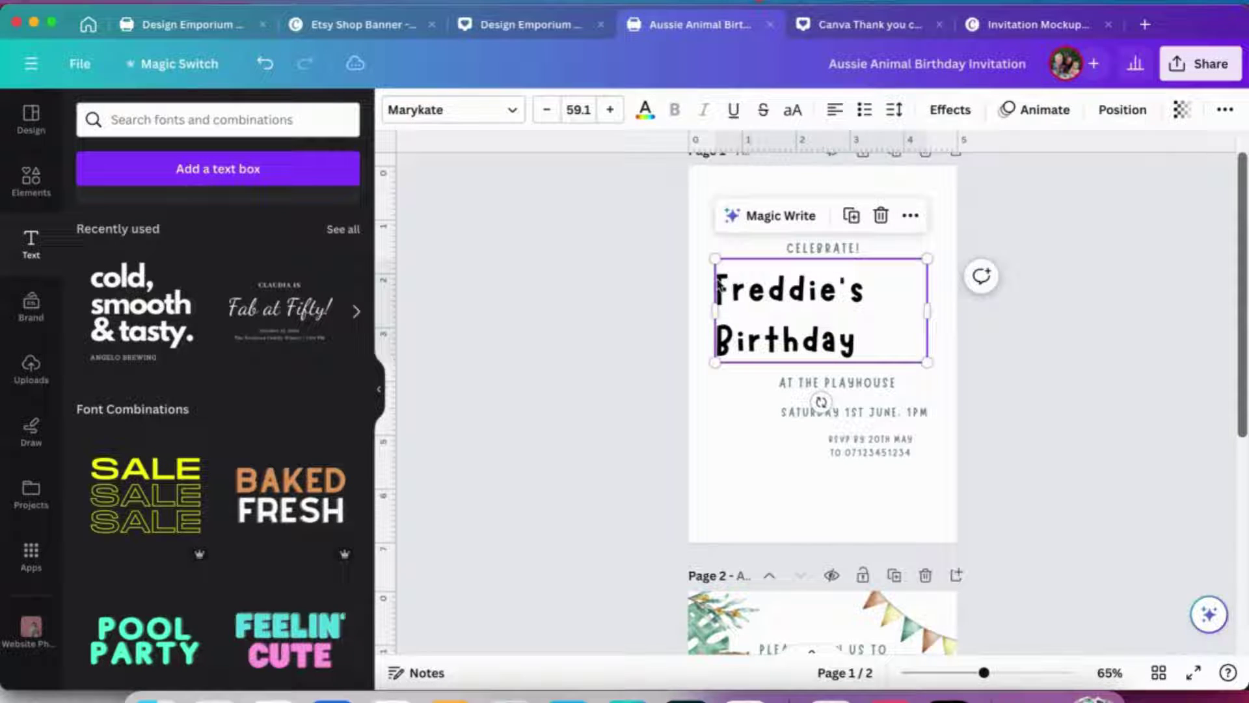
pyautogui.click(503, 114)
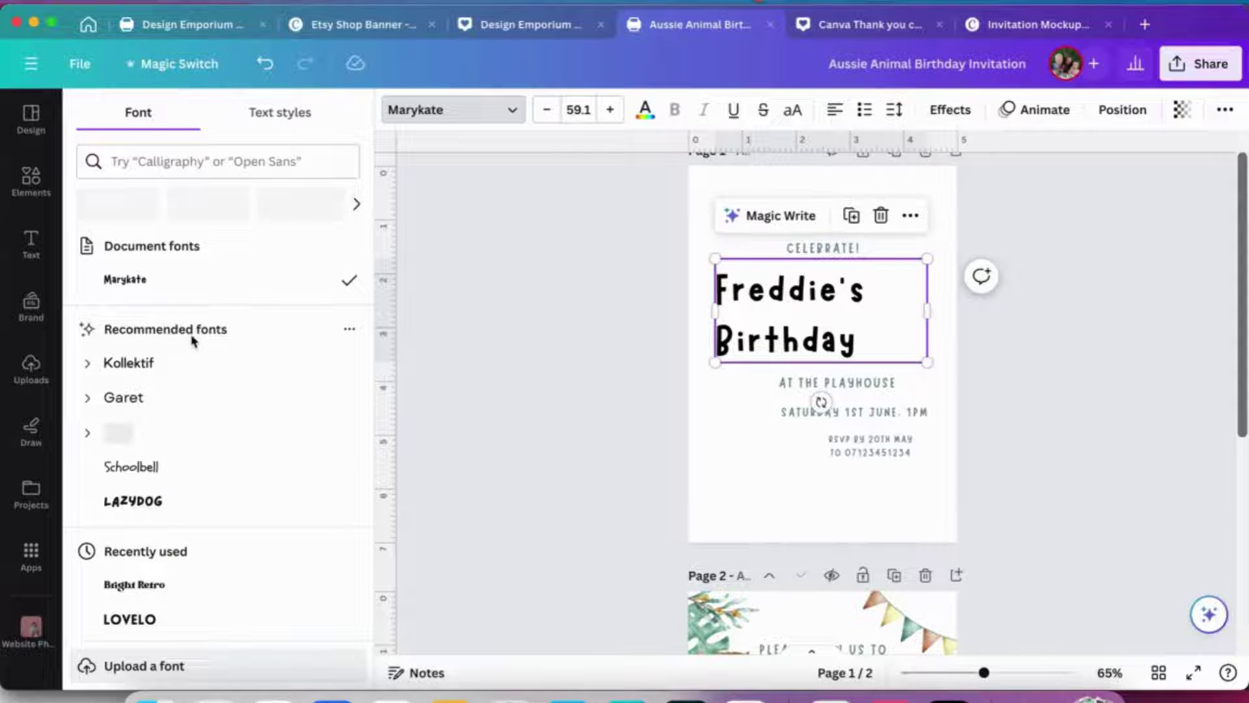
pyautogui.scroll(-5, 179, 455)
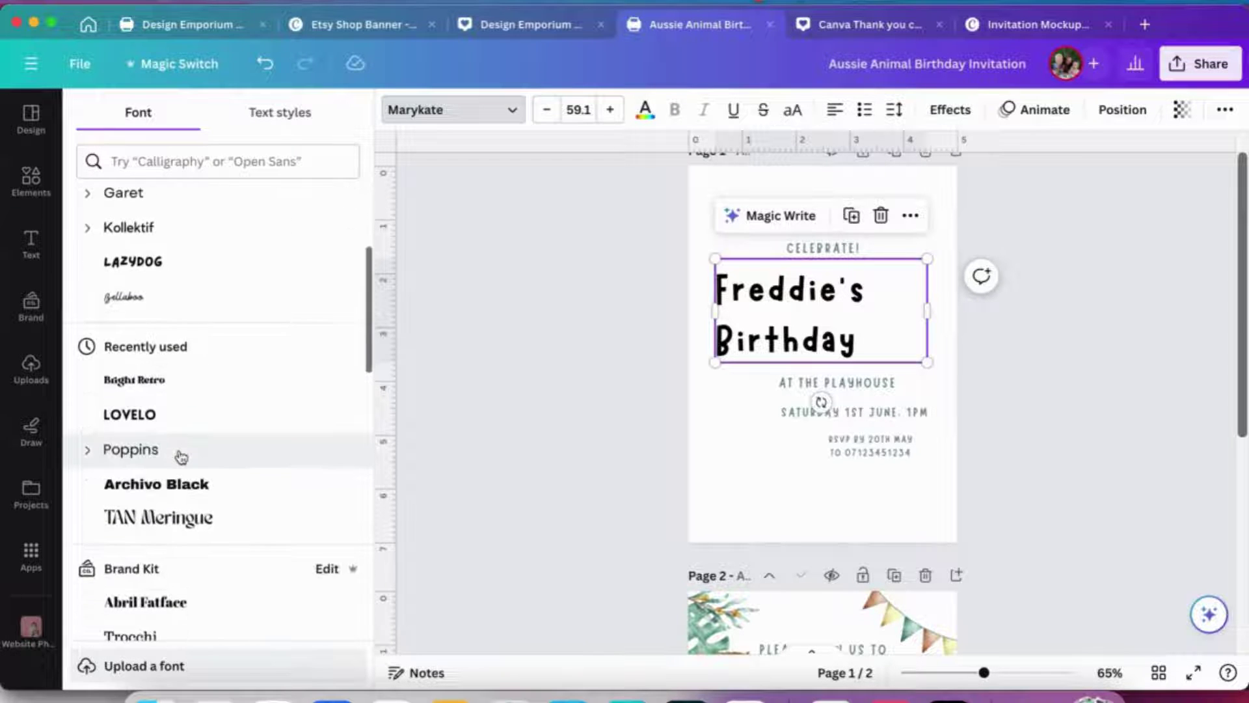
pyautogui.scroll(-4, 179, 455)
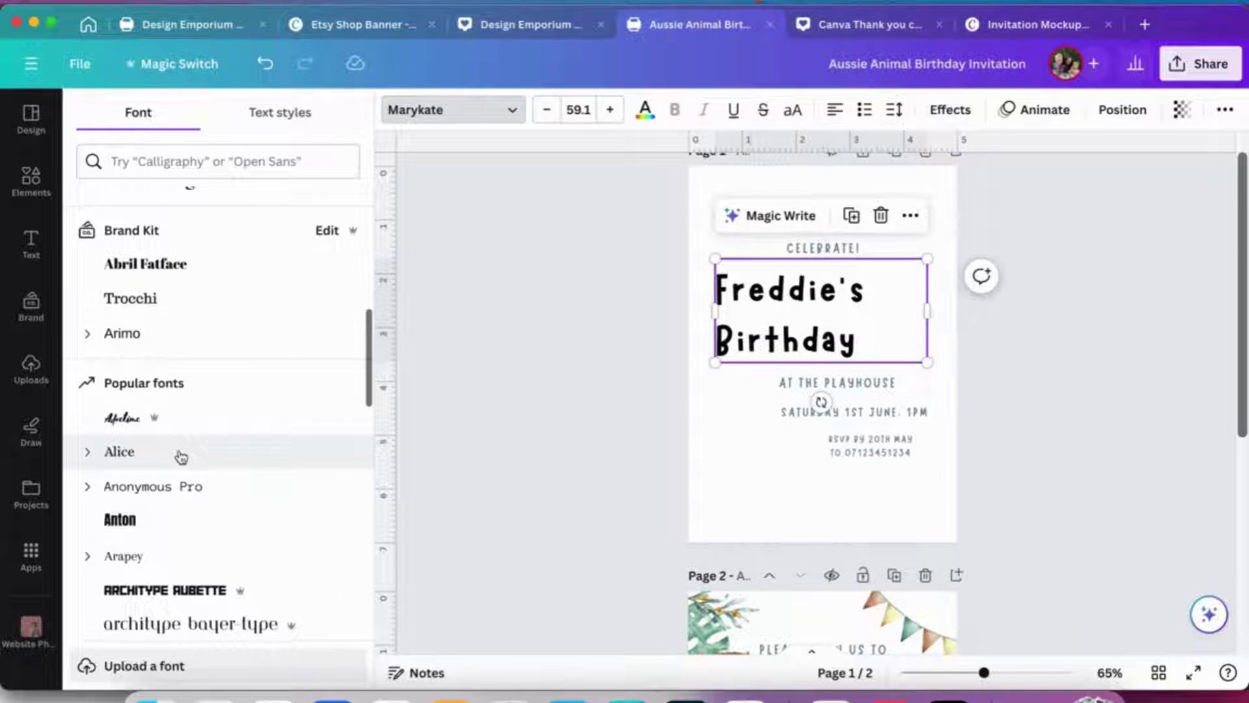
pyautogui.moveTo(155, 426)
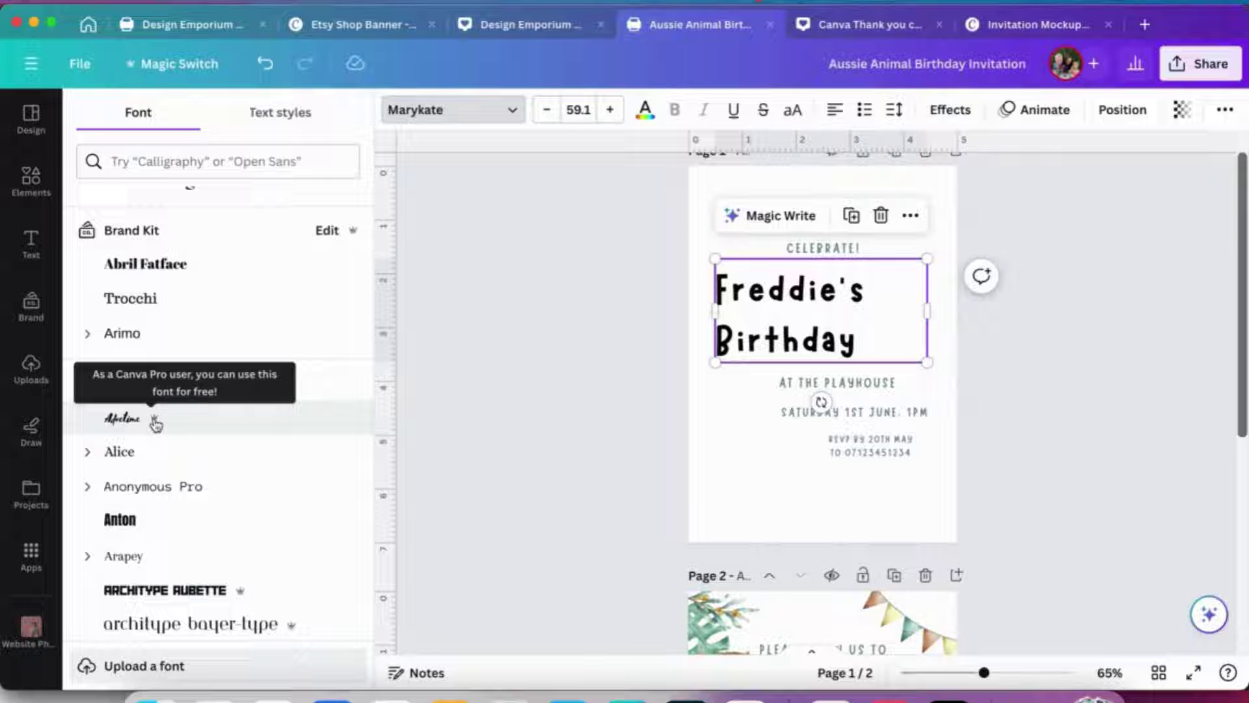
pyautogui.press('Escape')
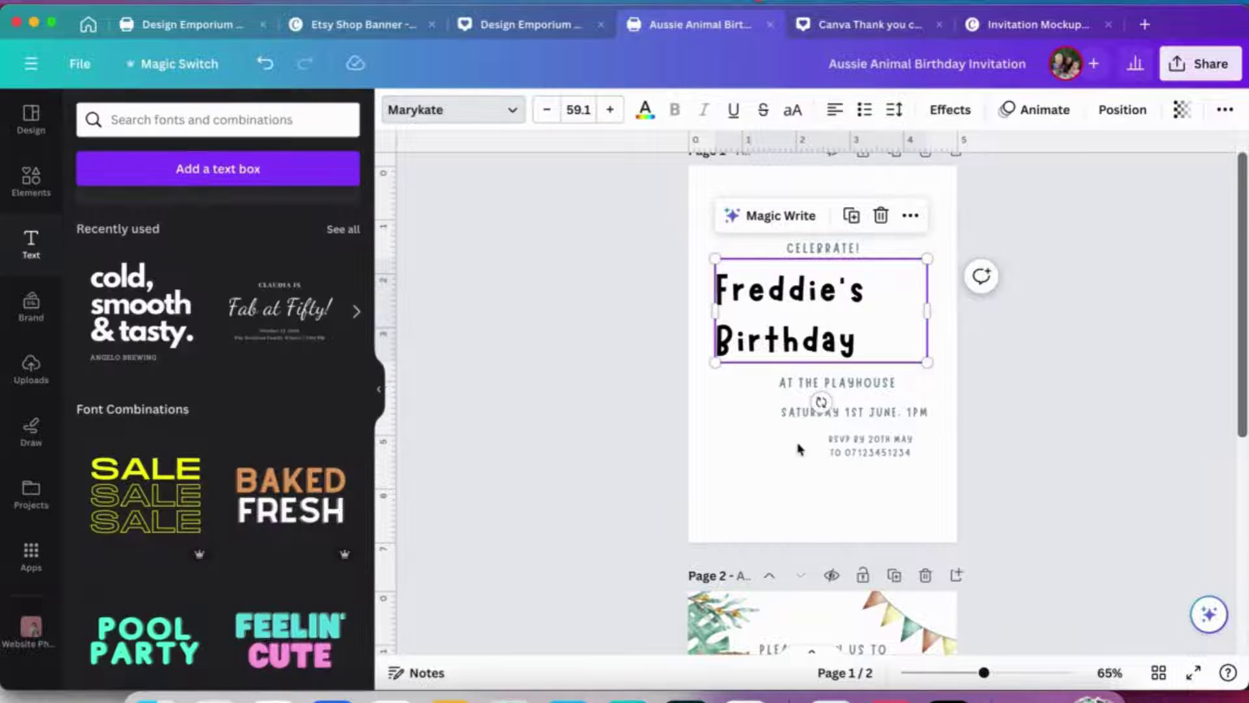
pyautogui.click(800, 448)
pyautogui.click(588, 452)
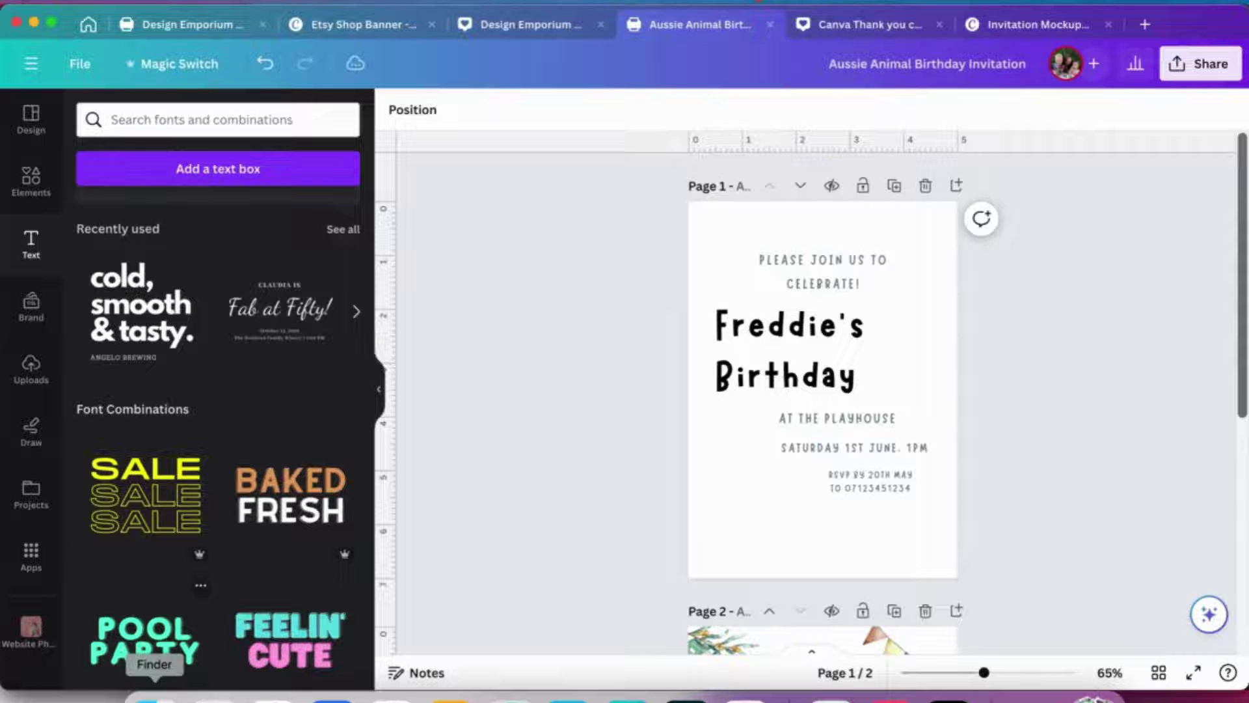
# Drag the Balloons, Banner, Beefeater, British Flag and Bus PNGs from Finder into Canva's Uploads.
pyautogui.click(154, 698)
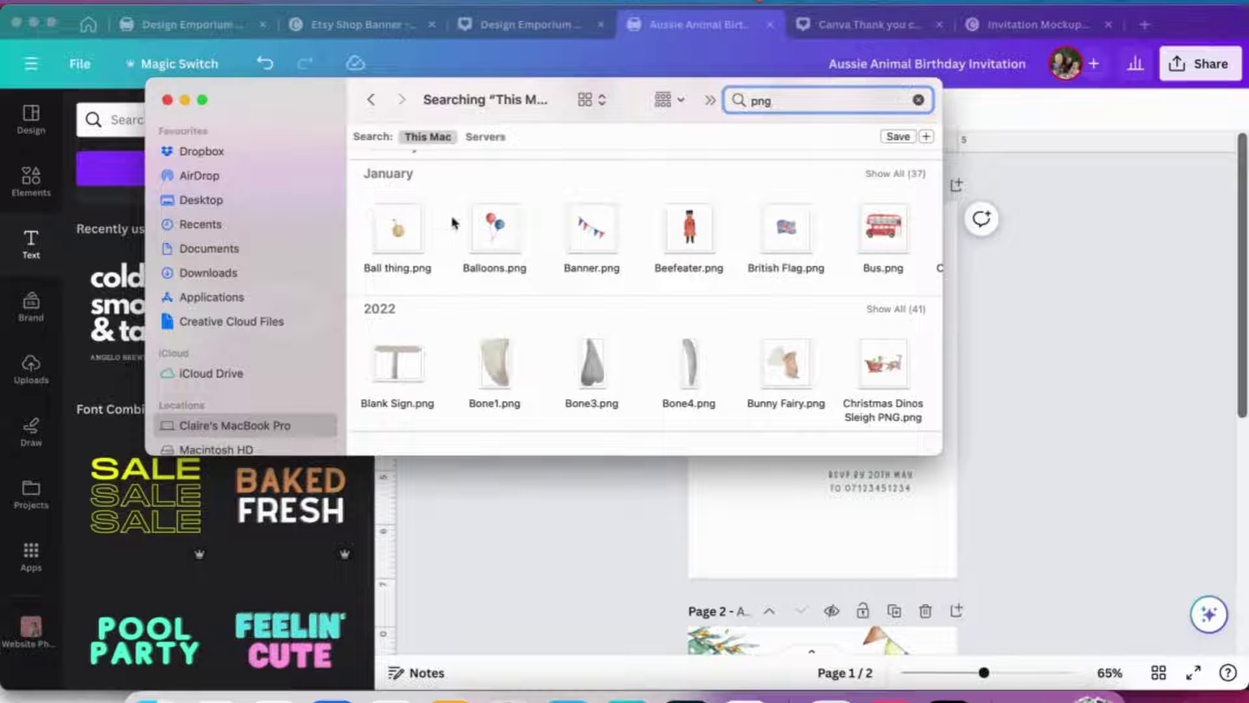
pyautogui.moveTo(454, 197); pyautogui.dragTo(783, 257)
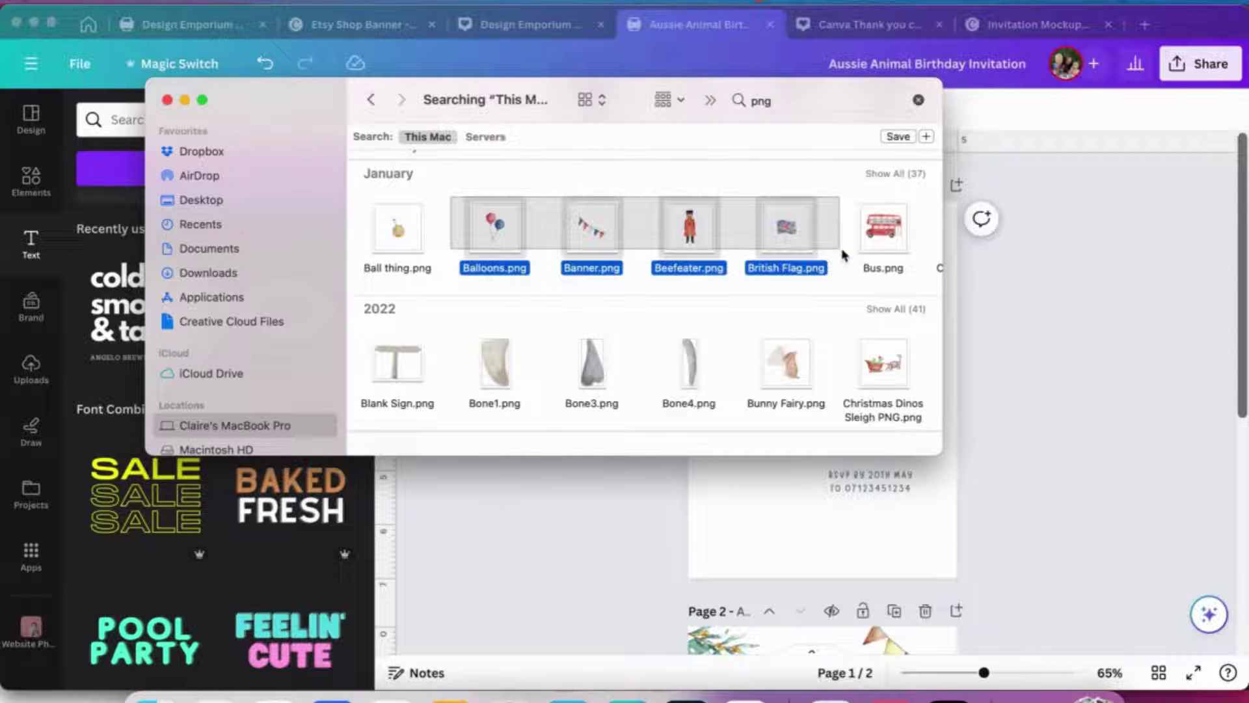
pyautogui.moveTo(842, 254); pyautogui.dragTo(899, 260)
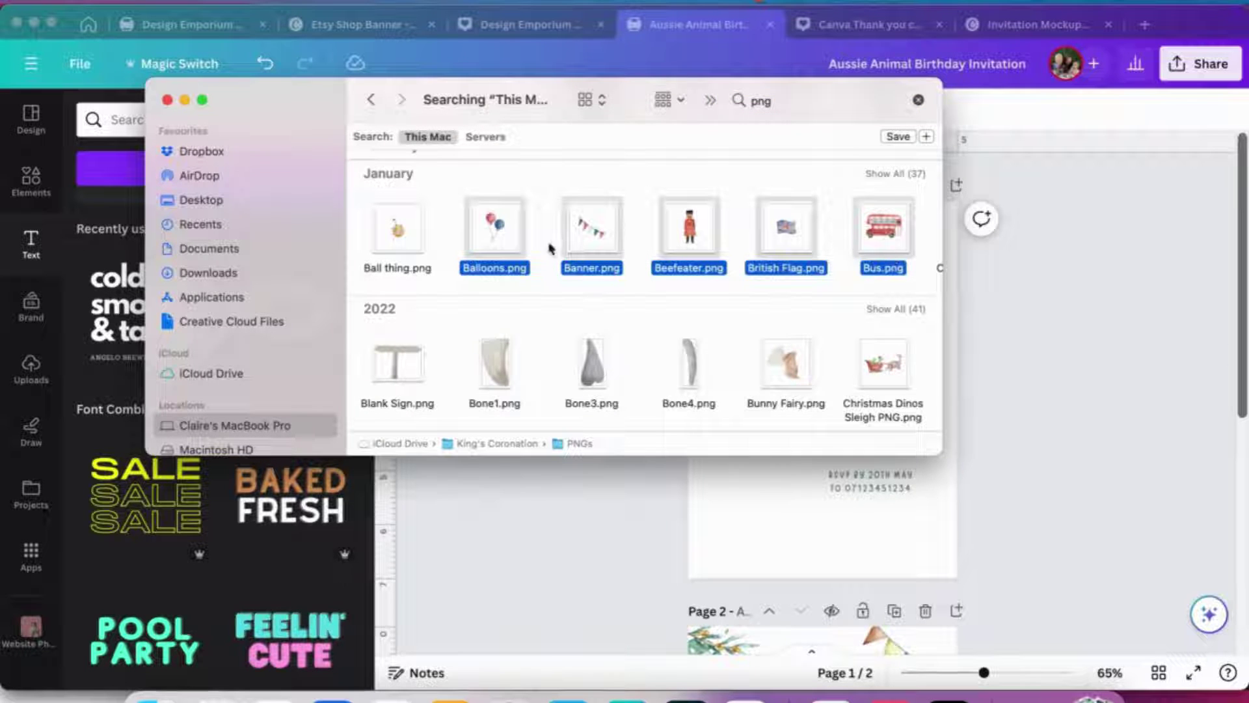
pyautogui.moveTo(497, 237); pyautogui.dragTo(212, 502)
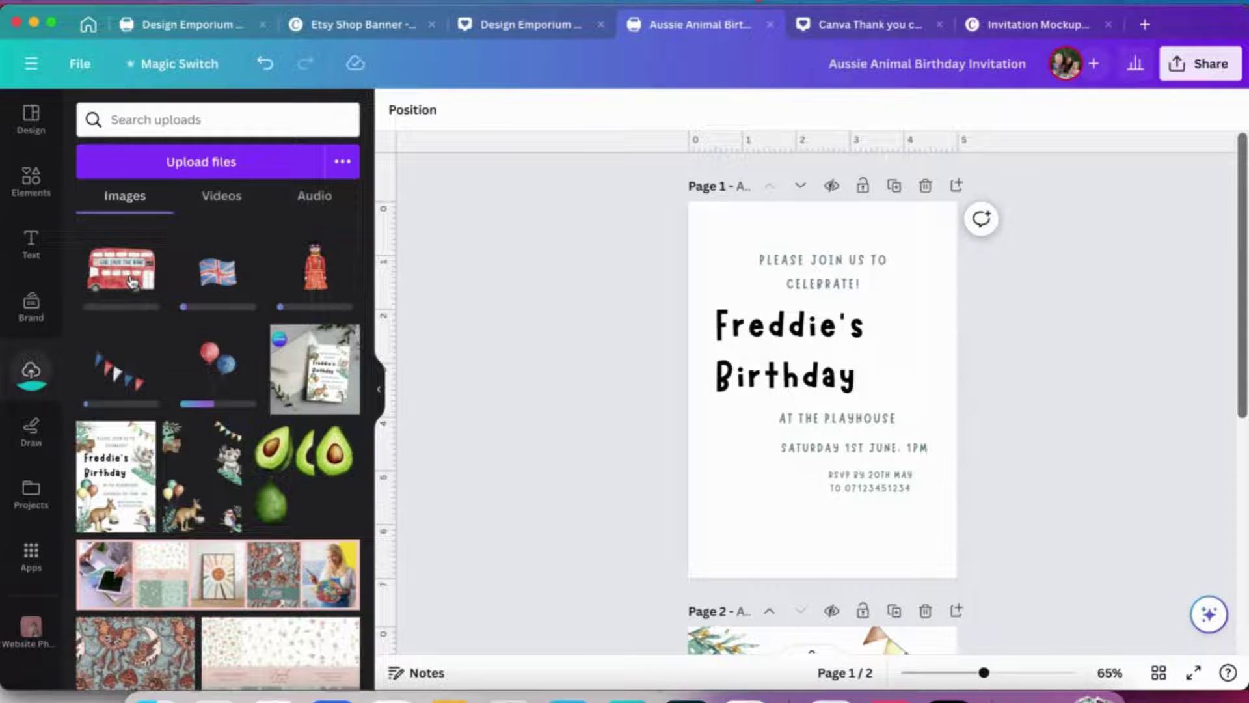
# Place the red bus in page 1's lower-left corner, removing an accidentally added avocado.
pyautogui.click(130, 282)
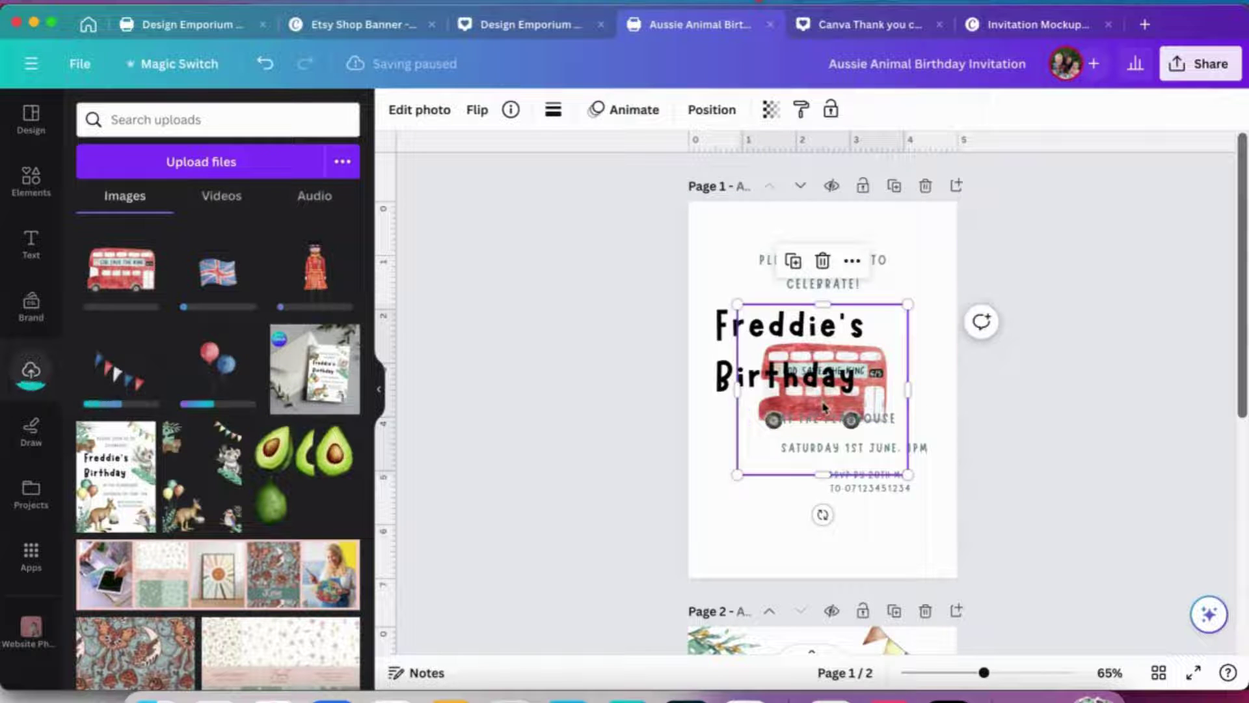
pyautogui.moveTo(821, 406); pyautogui.dragTo(771, 546)
pyautogui.click(636, 502)
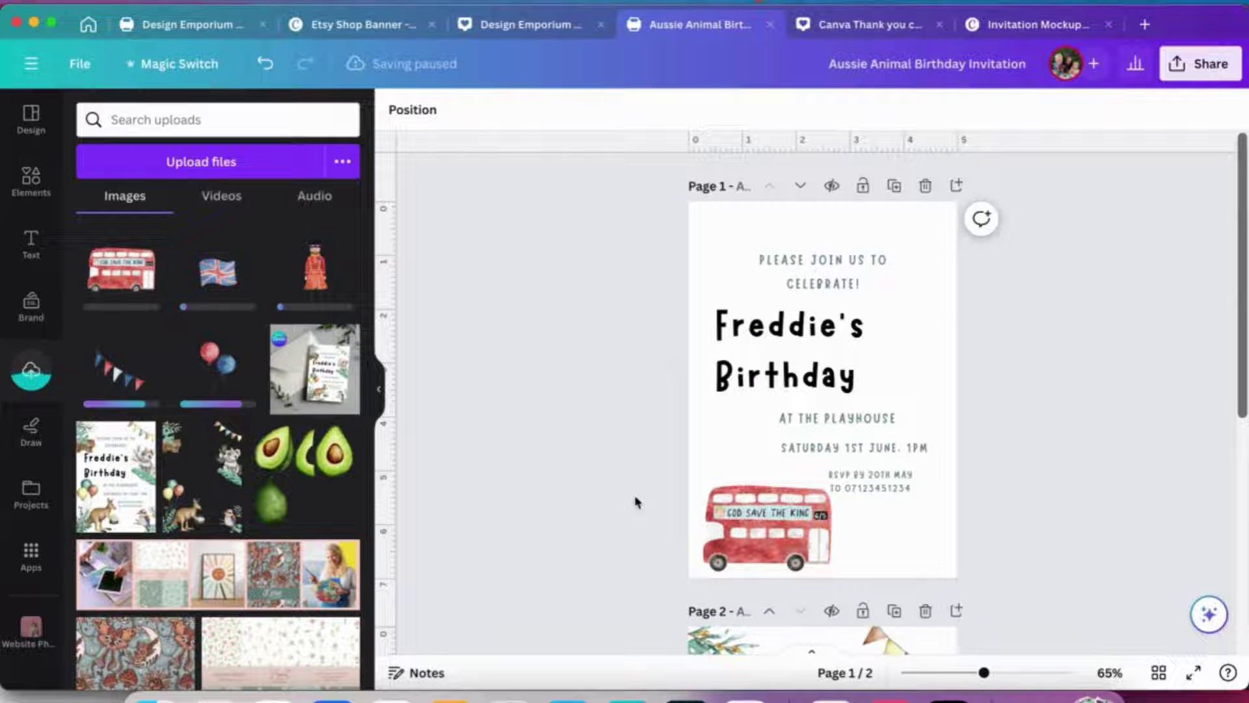
pyautogui.click(301, 476)
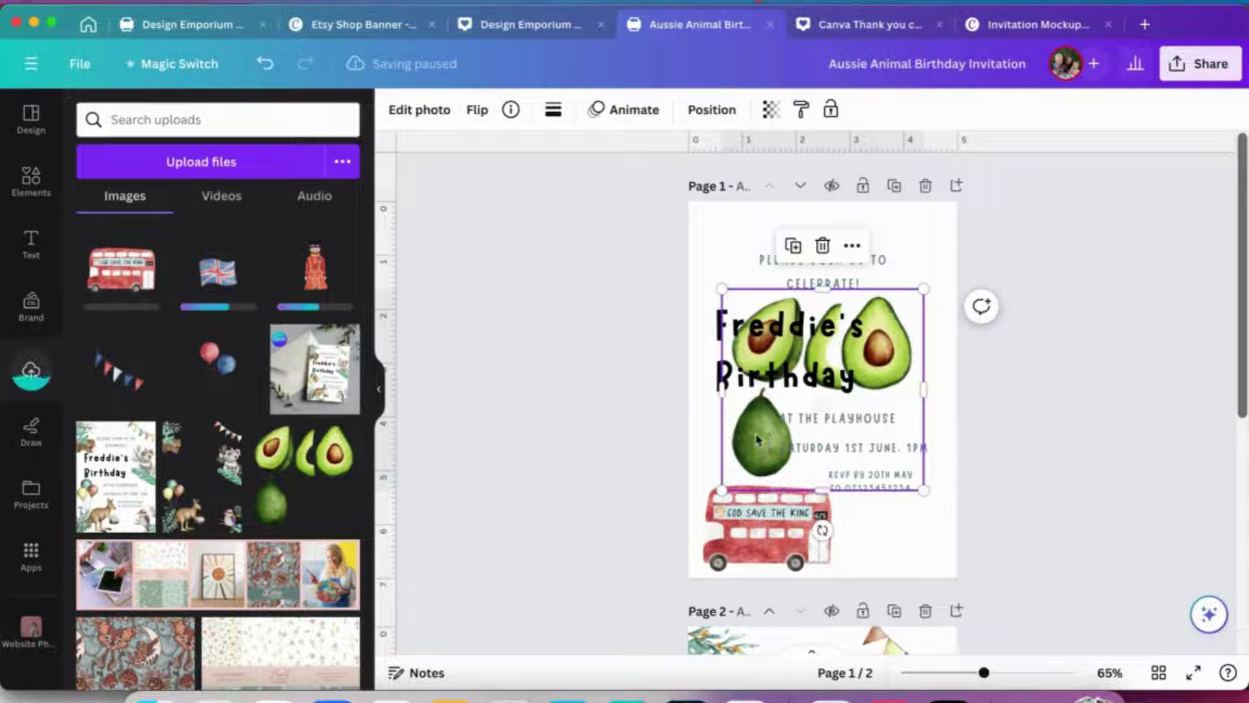
pyautogui.moveTo(755, 432)
pyautogui.mouseDown()
pyautogui.moveTo(727, 433)
pyautogui.moveTo(724, 415)
pyautogui.moveTo(748, 415)
pyautogui.mouseUp()
pyautogui.press('Delete')
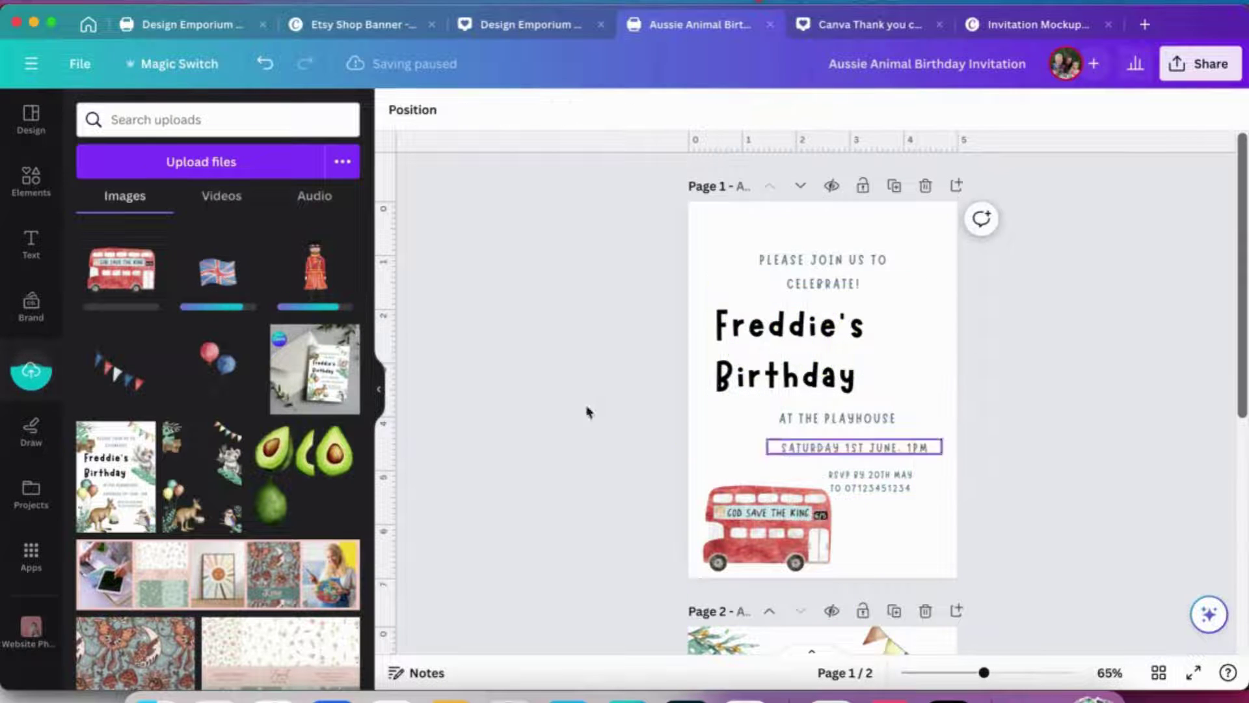
# Add the beefeater beside the Freddie's Birthday heading and the balloons at lower right.
pyautogui.click(319, 283)
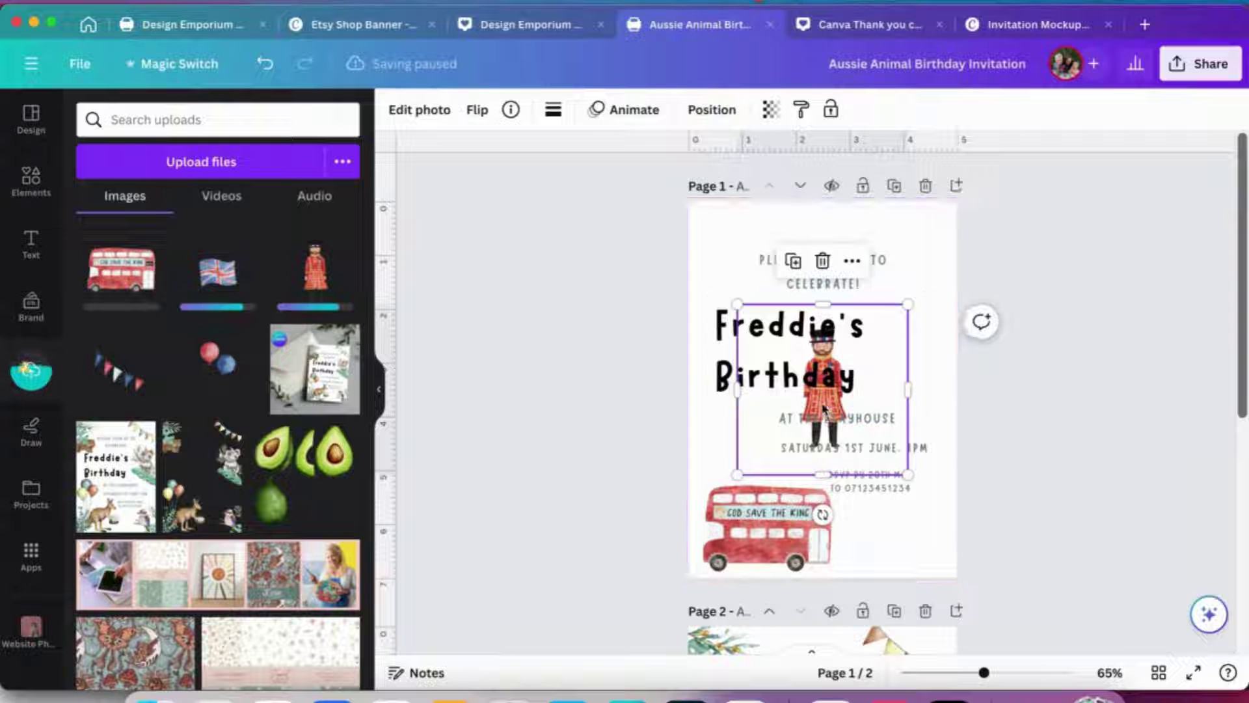
pyautogui.moveTo(880, 371); pyautogui.dragTo(916, 355)
pyautogui.click(221, 382)
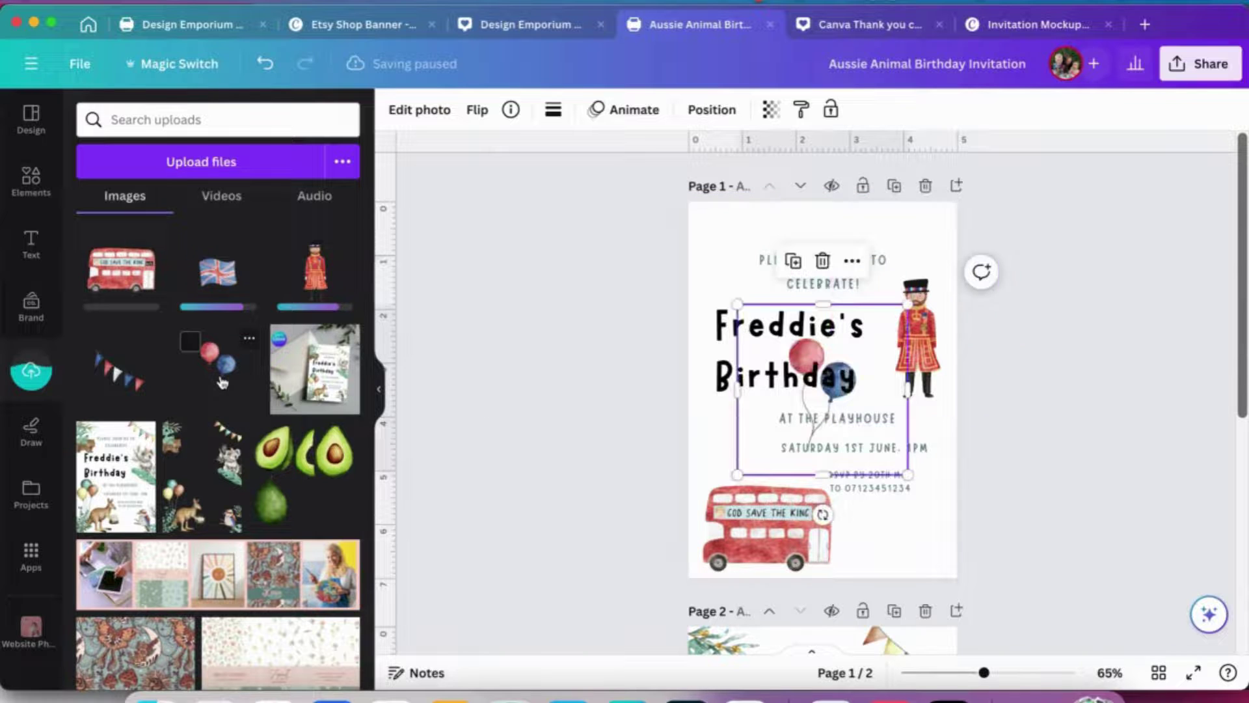
pyautogui.moveTo(892, 442); pyautogui.dragTo(904, 518)
# Add the bunting, flip it horizontally, and set it in page 1's top-left corner.
pyautogui.click(124, 368)
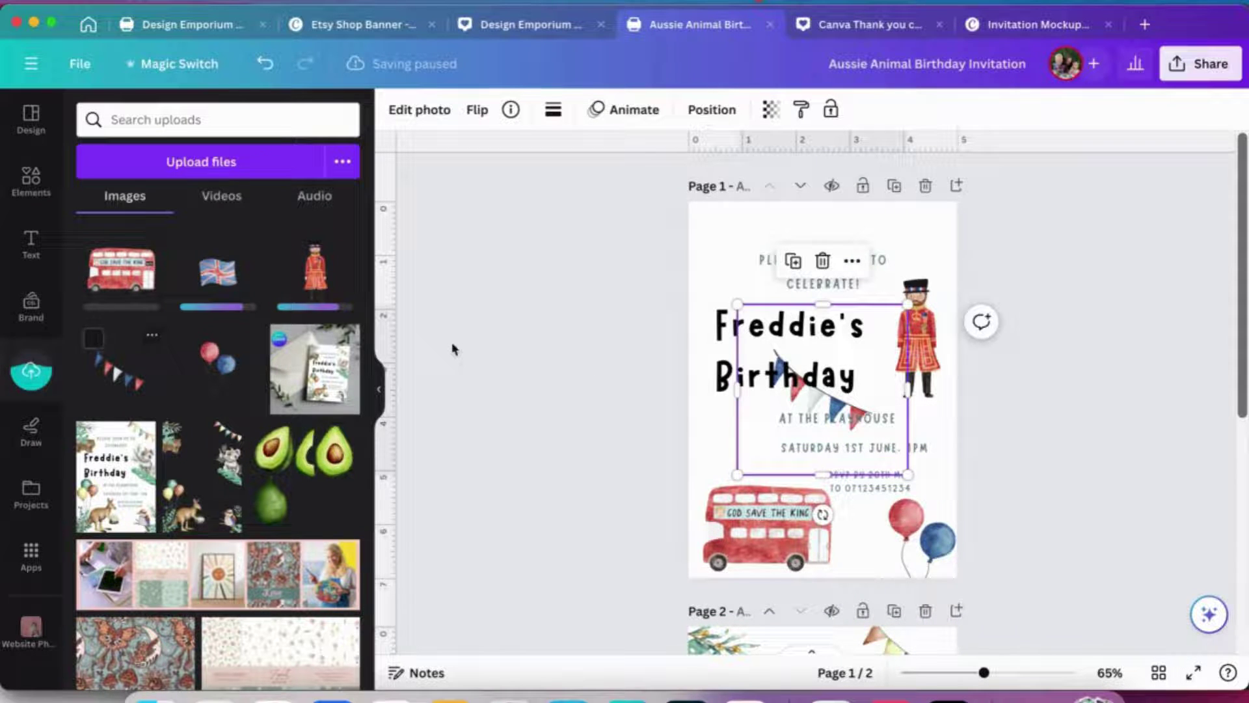
pyautogui.click(477, 109)
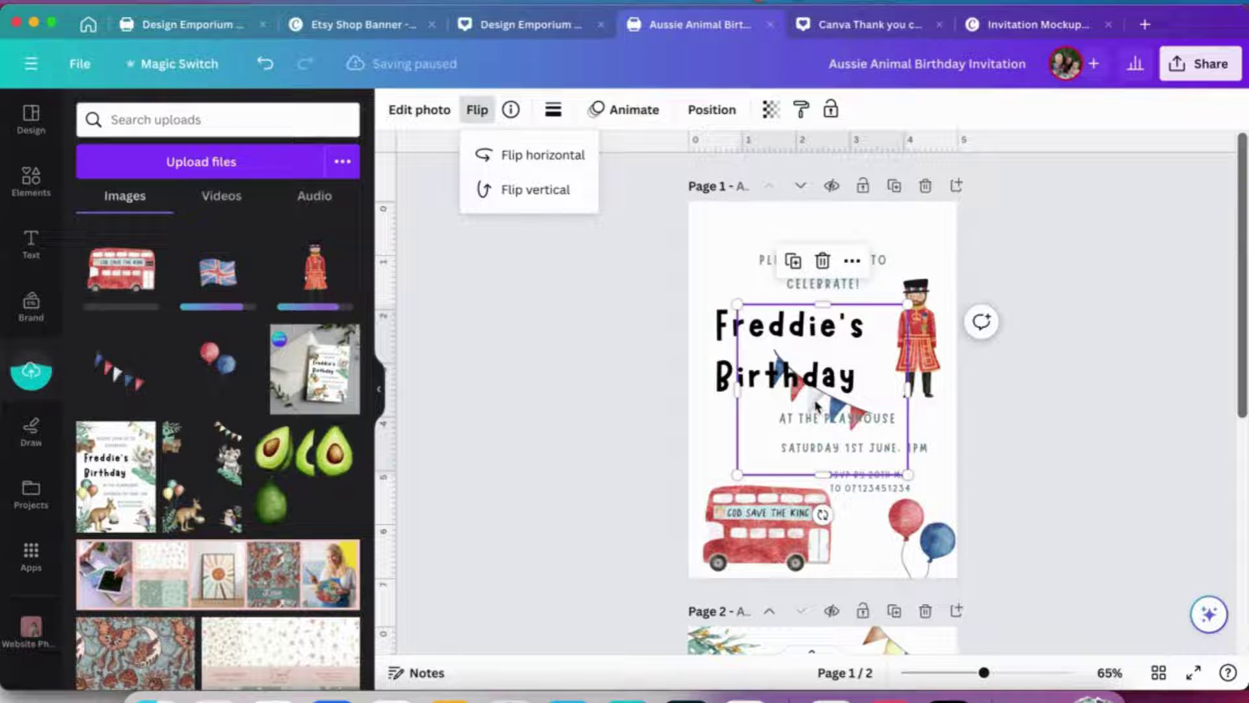
pyautogui.click(558, 156)
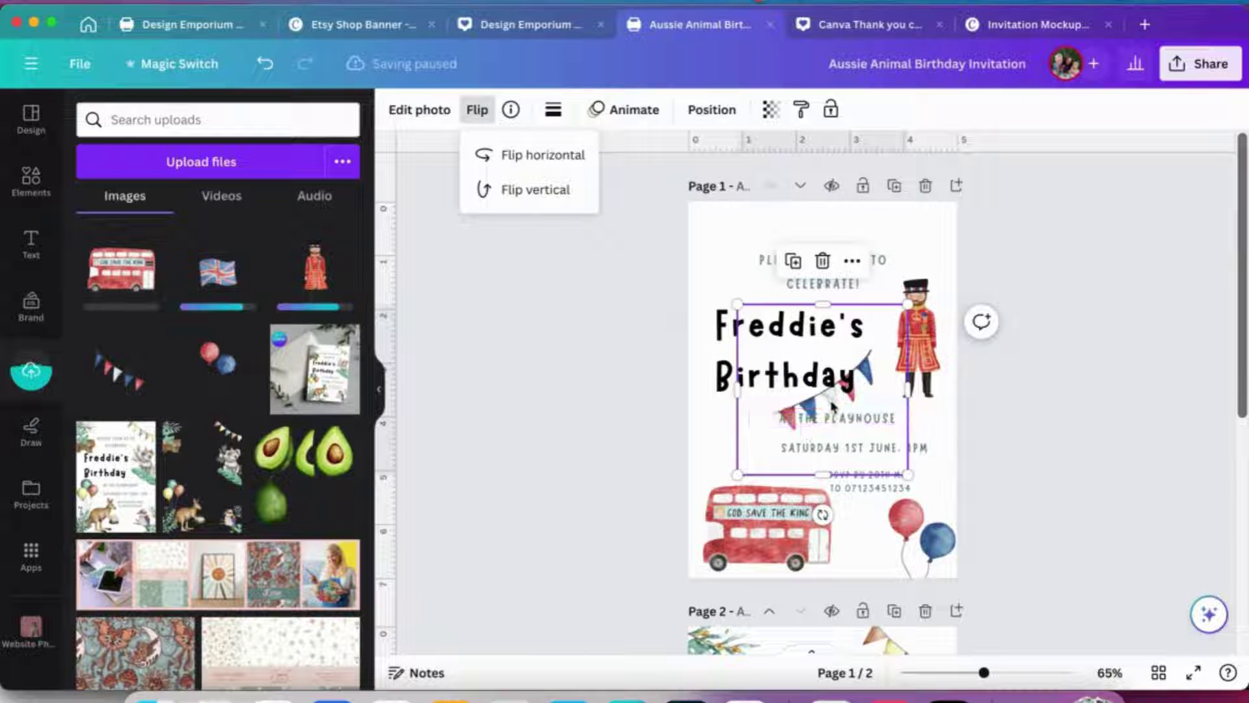
pyautogui.moveTo(833, 404); pyautogui.dragTo(742, 252)
pyautogui.click(1119, 478)
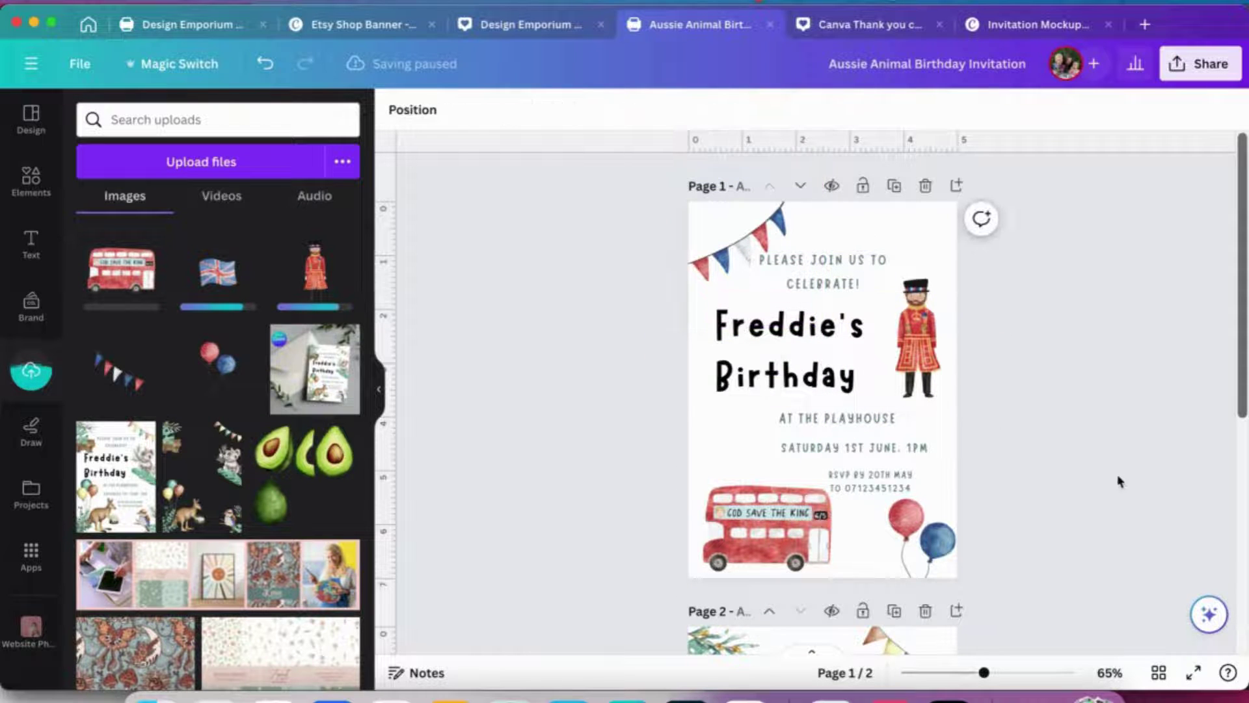
pyautogui.scroll(-2, 917, 449)
pyautogui.scroll(-4, 917, 449)
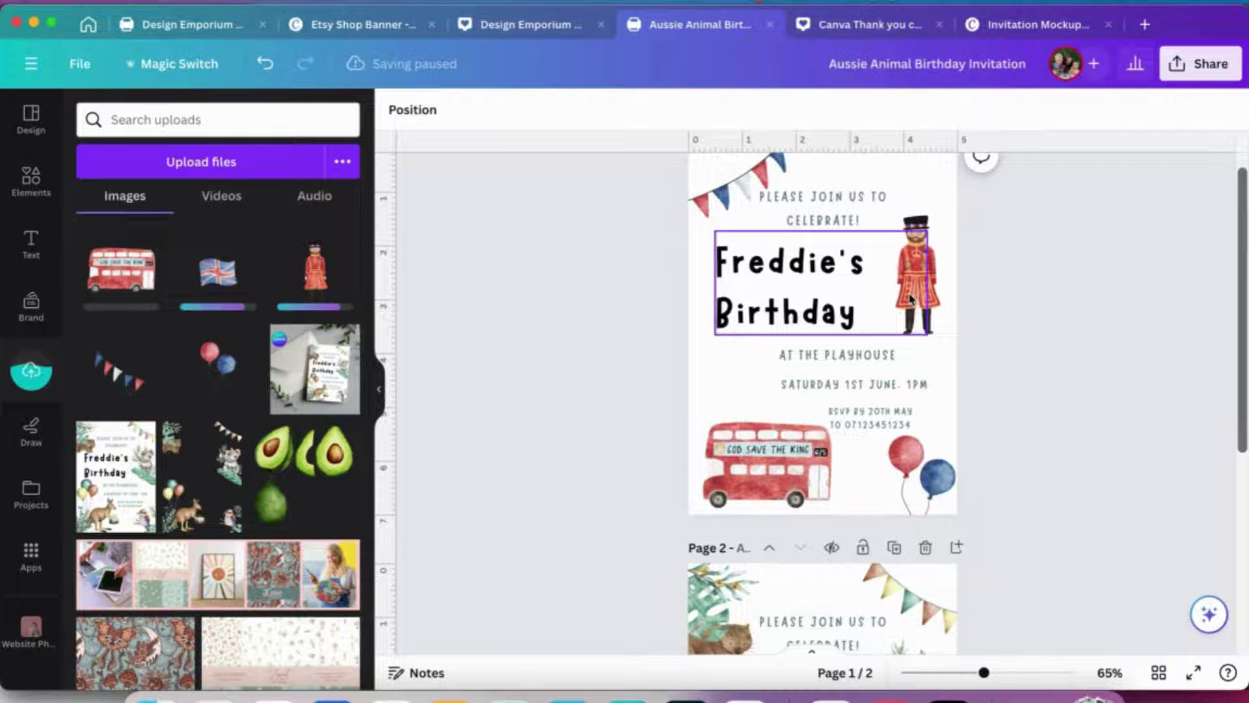
pyautogui.scroll(-8, 910, 299)
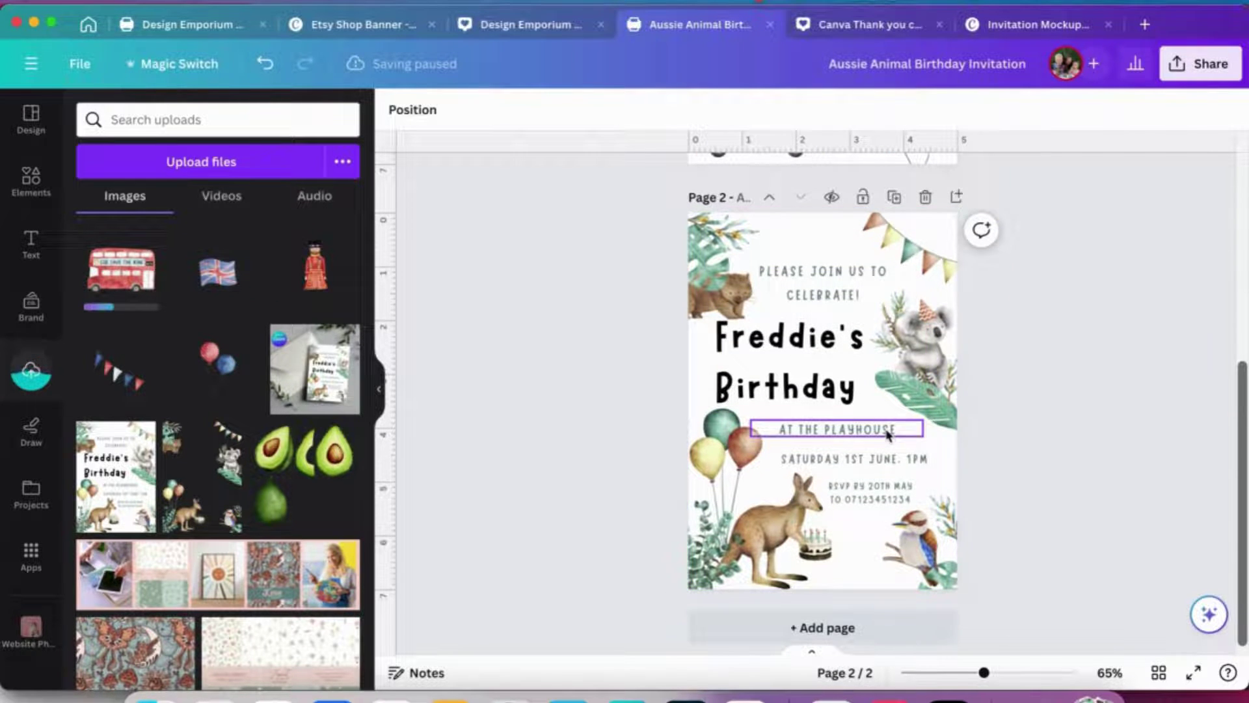
pyautogui.scroll(4, 1056, 377)
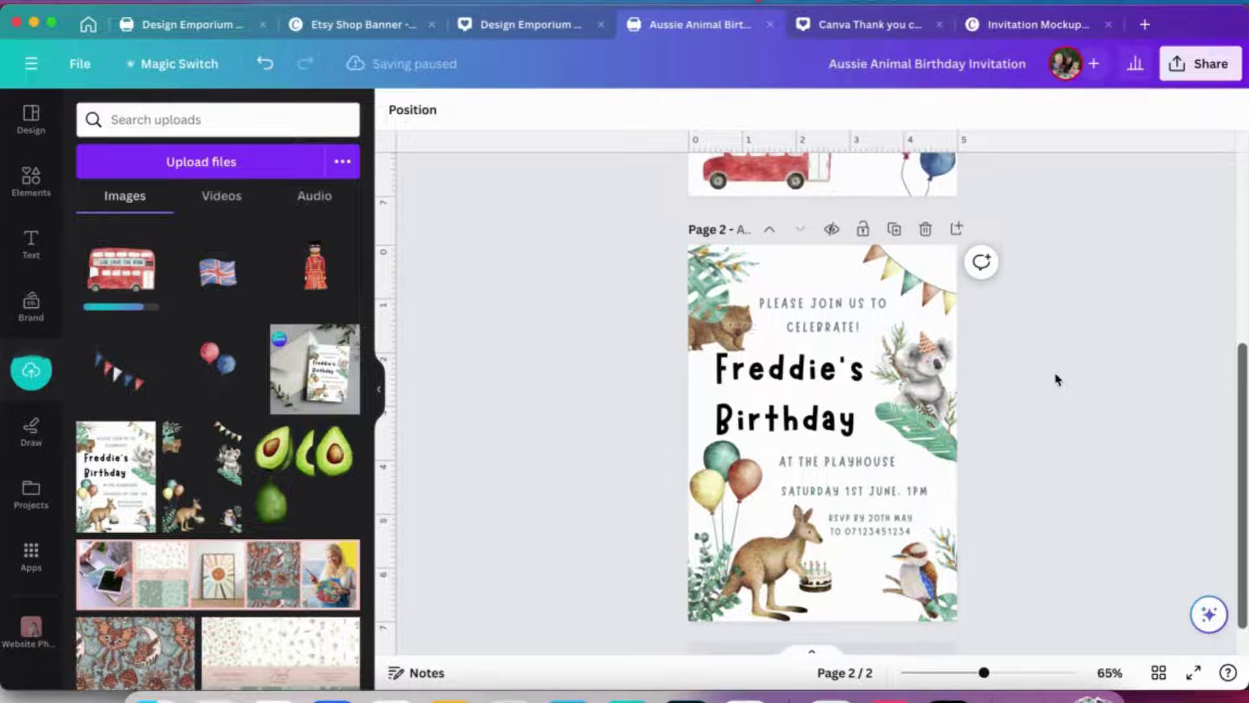
pyautogui.scroll(10, 1056, 379)
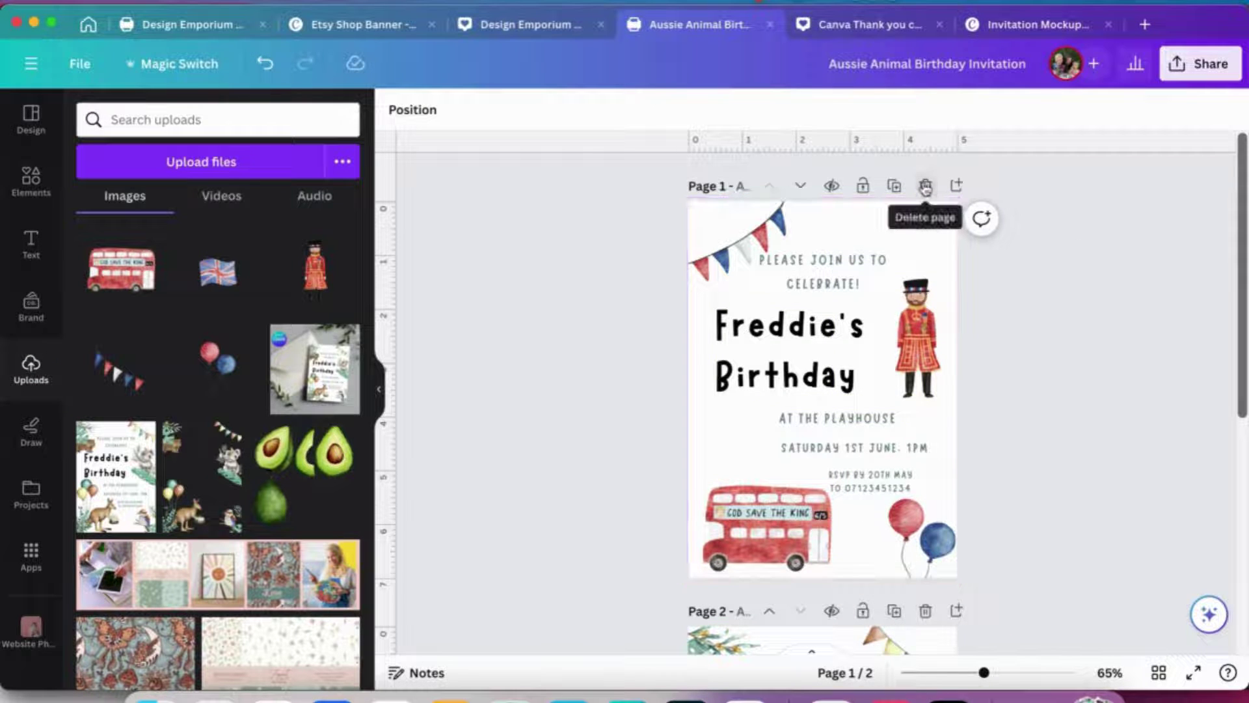
pyautogui.scroll(-3, 914, 357)
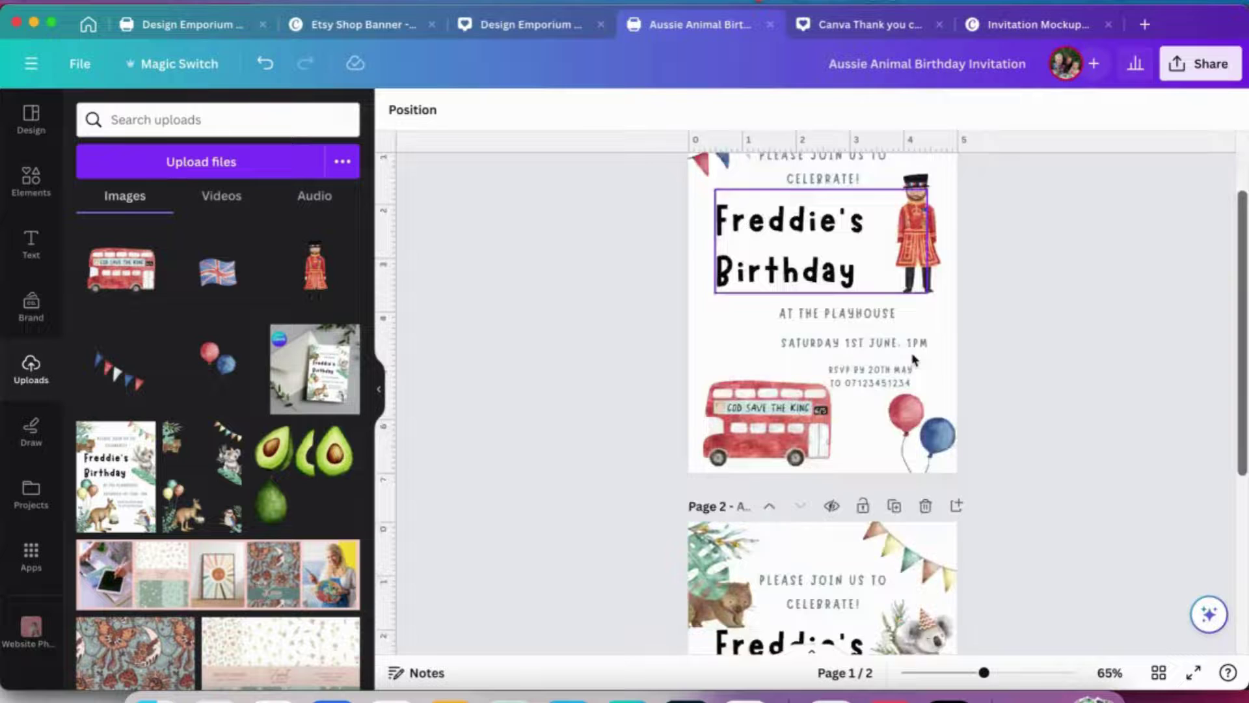
pyautogui.scroll(3, 914, 357)
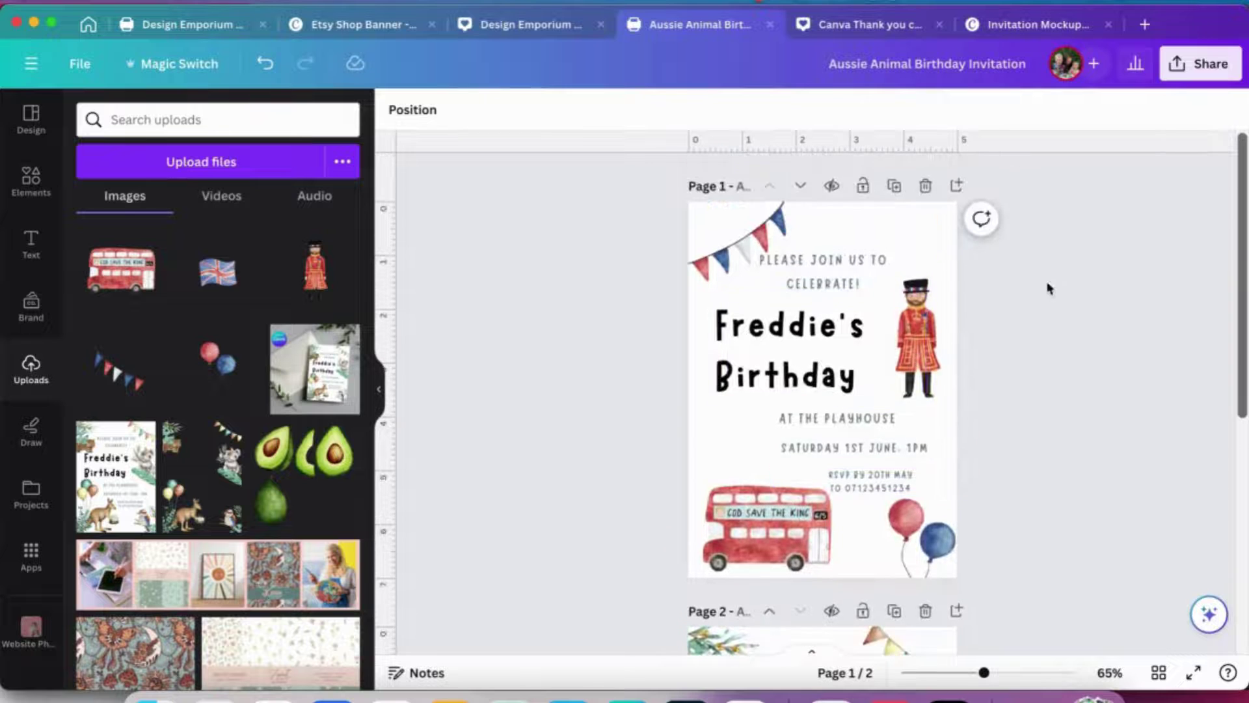
# Copy the invitation's template link via Share and switch to the Design Emporium product page.
pyautogui.click(1200, 65)
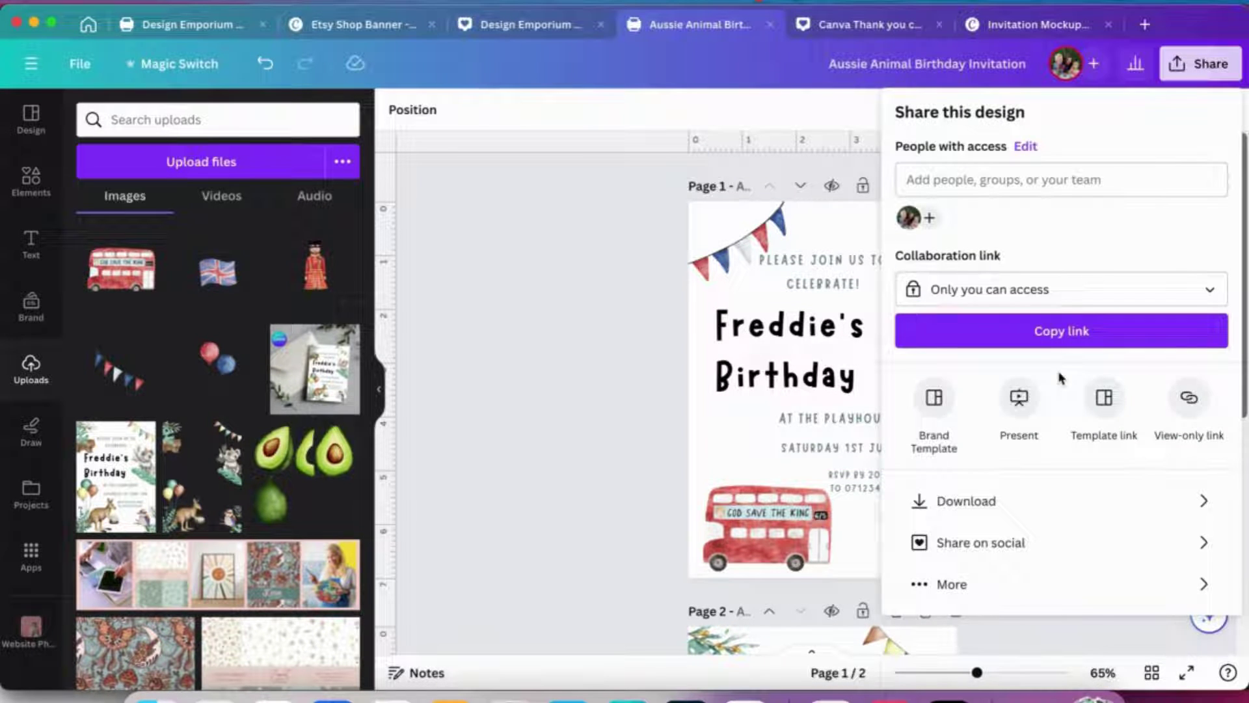
pyautogui.click(1104, 398)
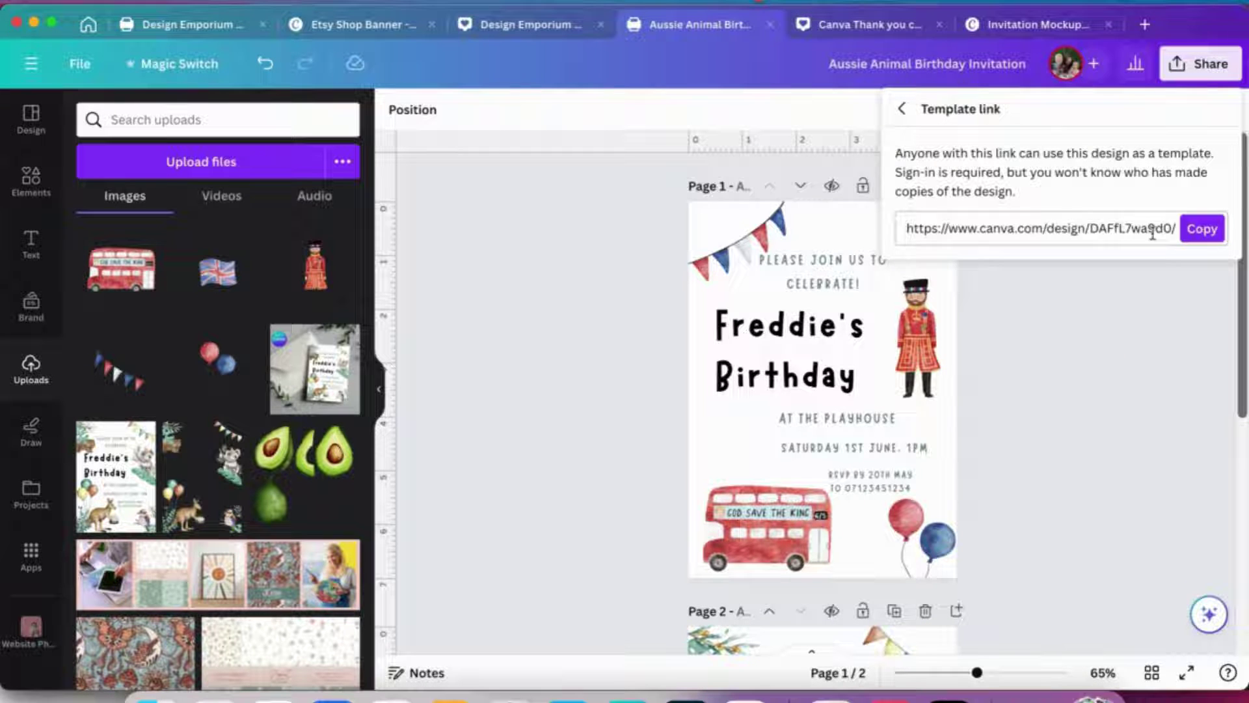
pyautogui.click(1210, 235)
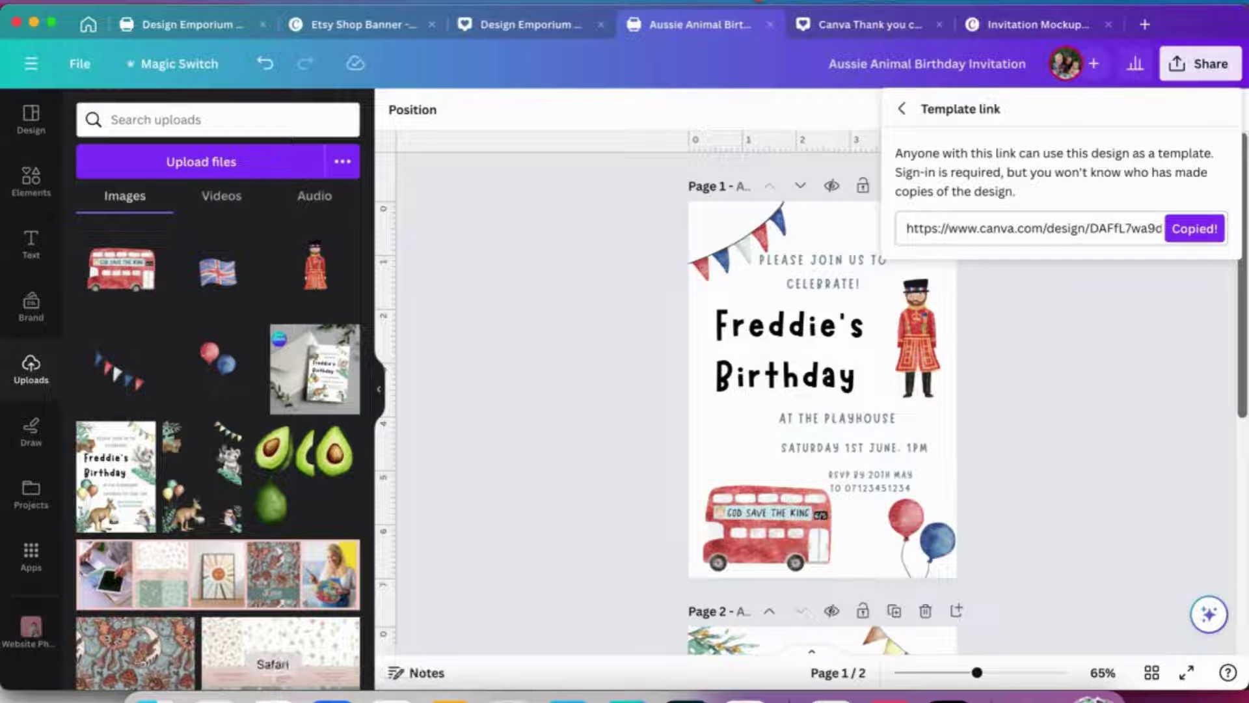
pyautogui.click(273, 695)
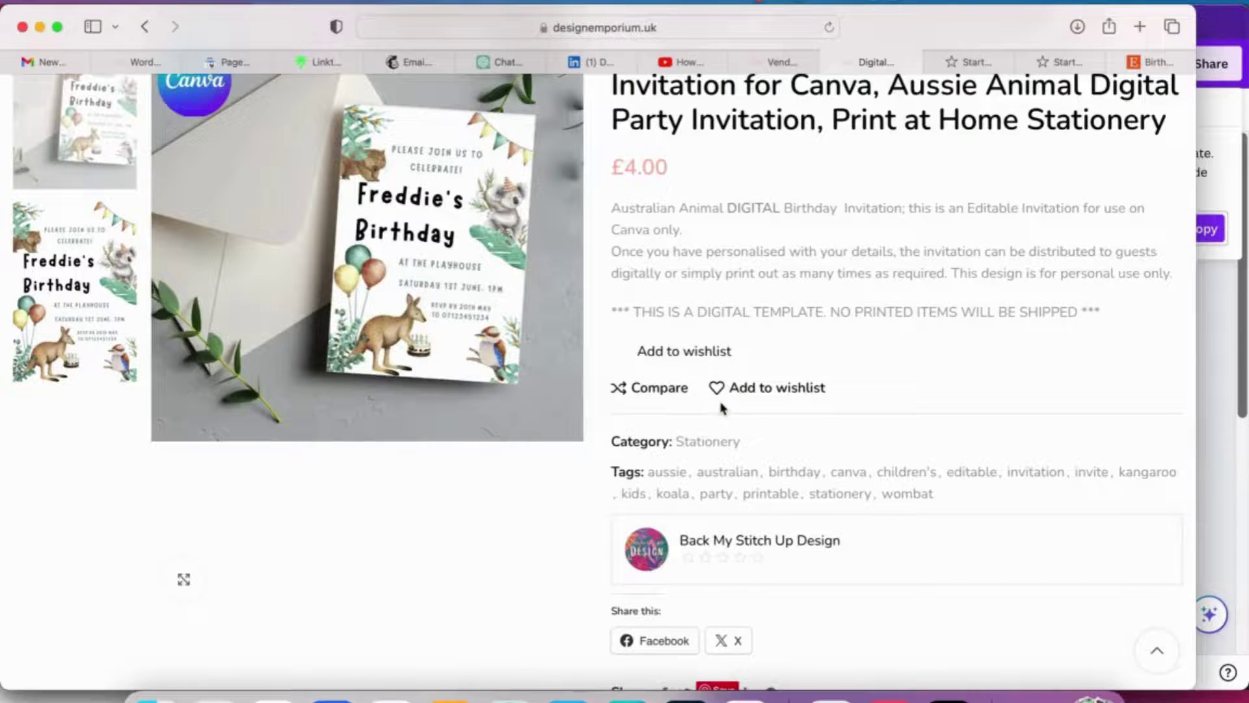
# Go back to the invitation's Edit Product page and scroll down to its Canva Product URL.
pyautogui.scroll(10, 694, 397)
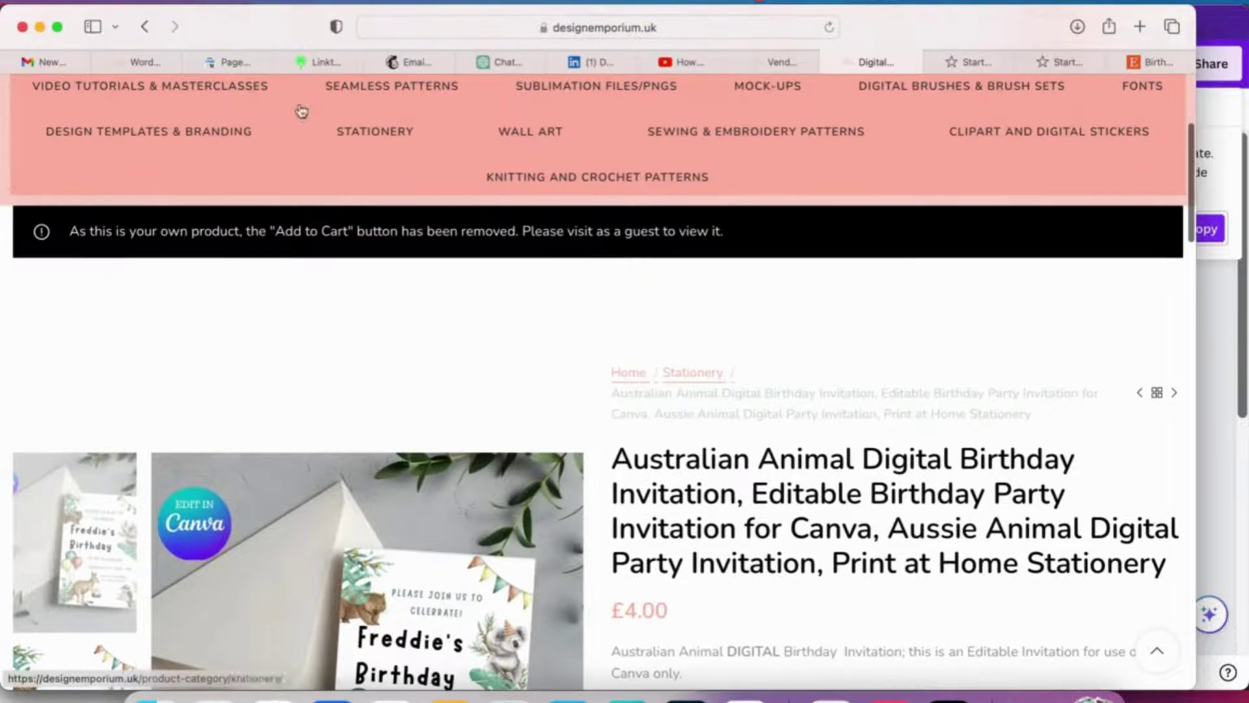
pyautogui.click(146, 29)
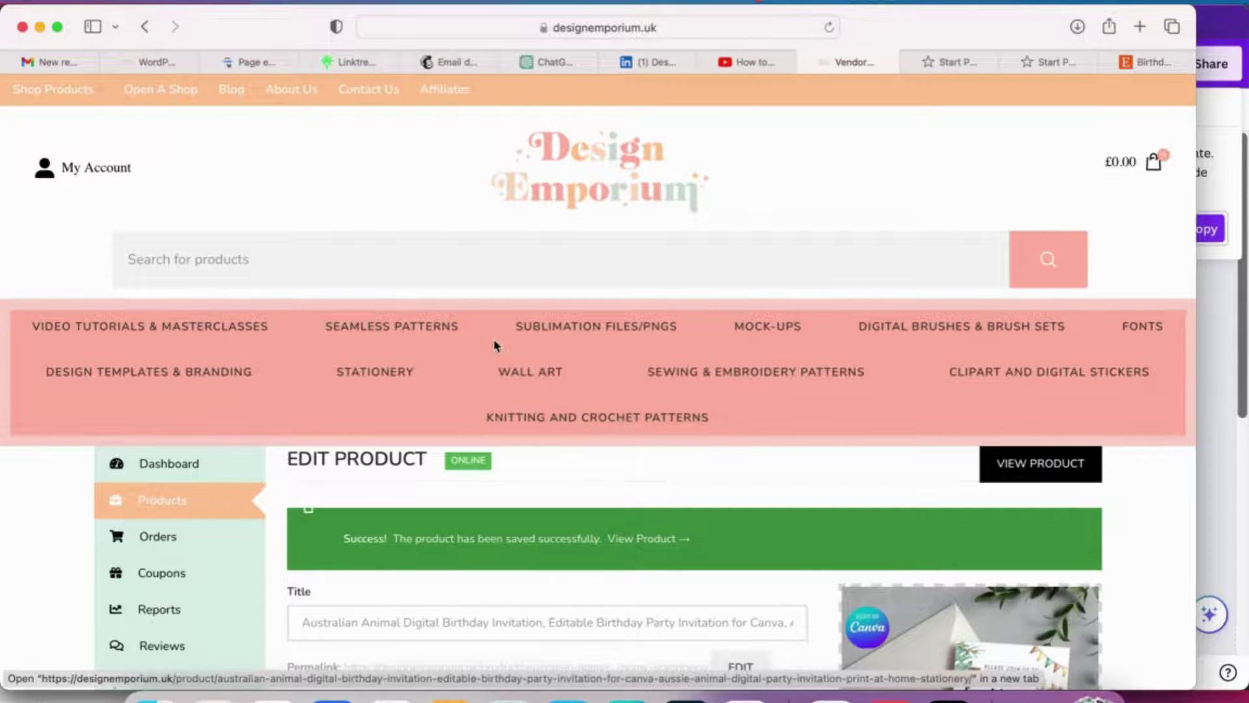
pyautogui.scroll(-6, 501, 390)
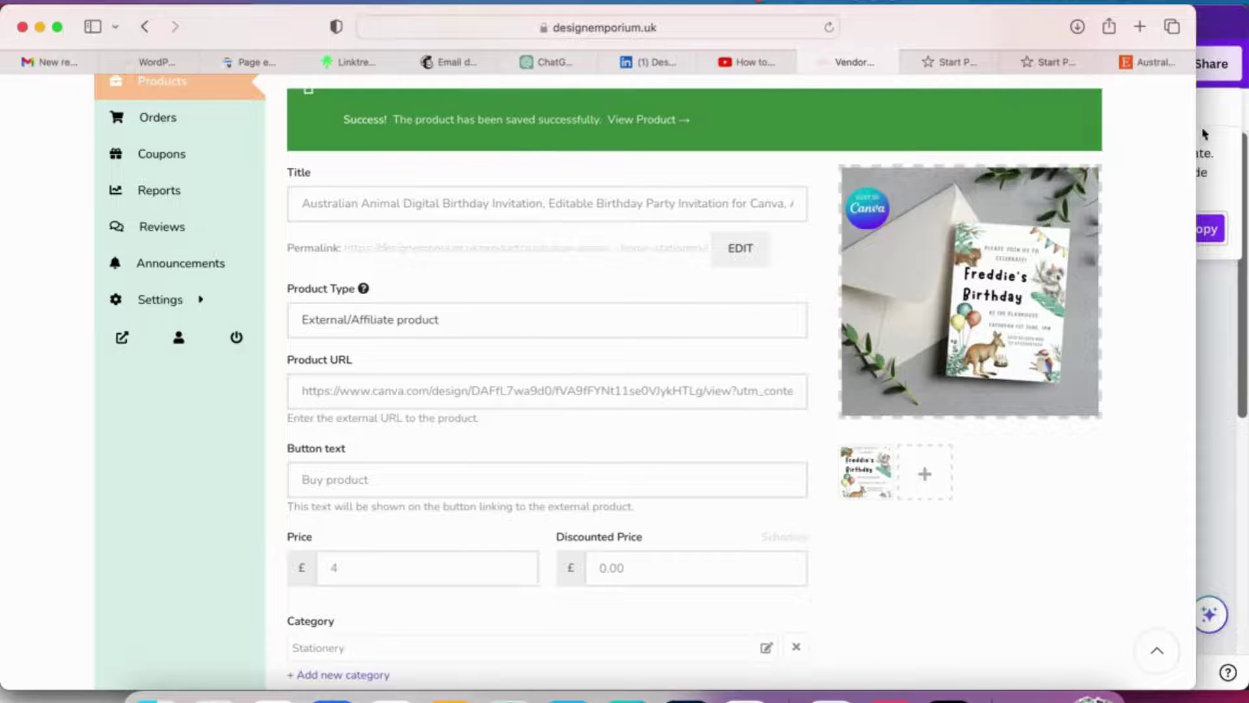
# Copy the invitation's template link again, then switch to the Thank you card design.
pyautogui.click(1225, 356)
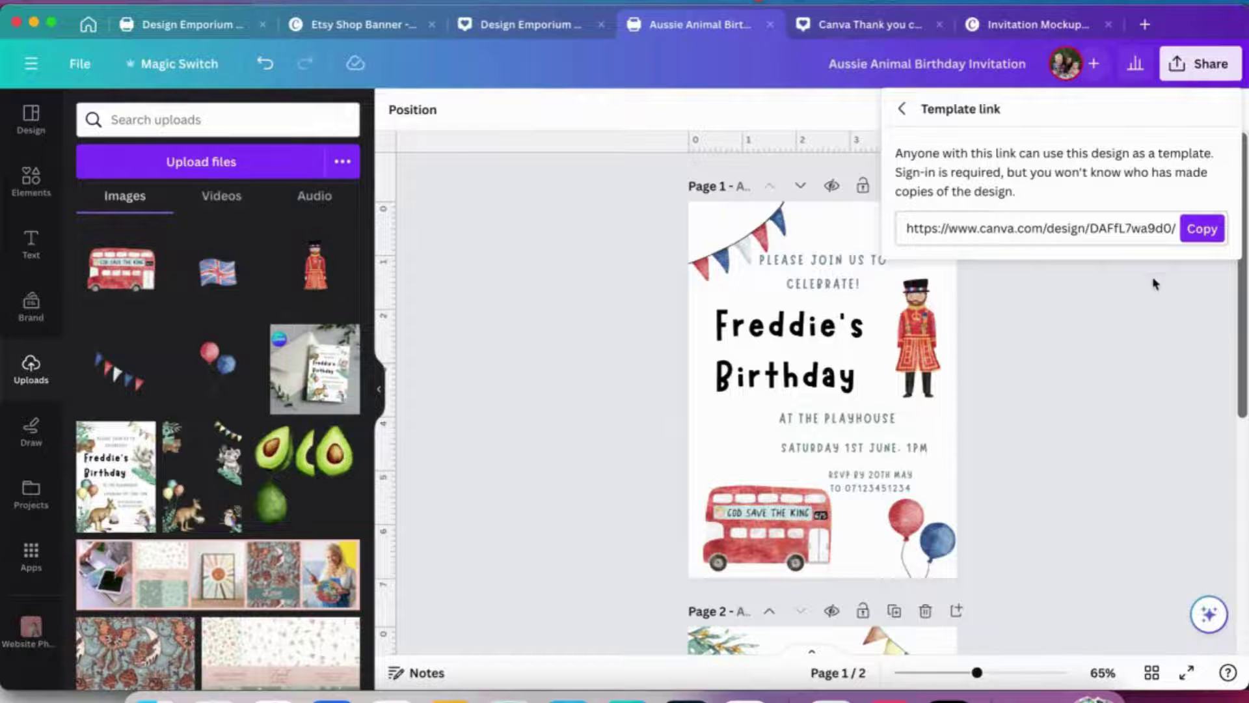
pyautogui.click(1202, 229)
pyautogui.click(870, 30)
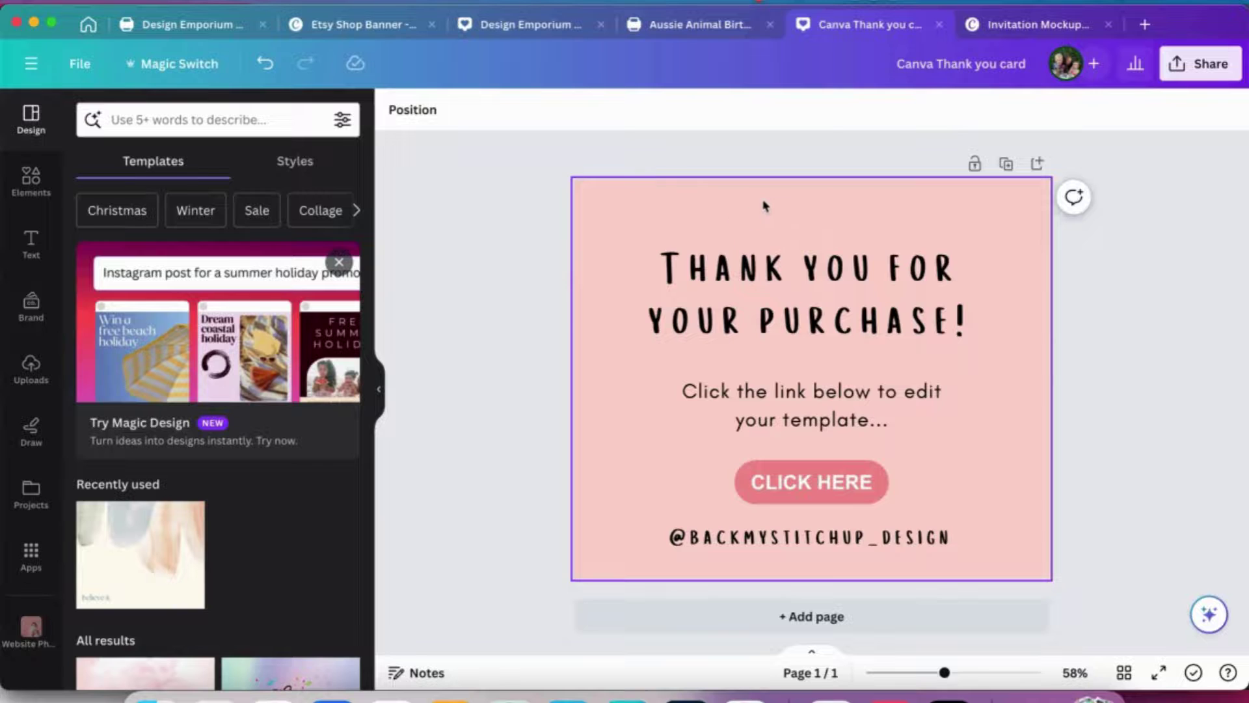
# Link the thank-you card's CLICK HERE button to the copied Dino Birthday Invitation template URL.
pyautogui.click(893, 226)
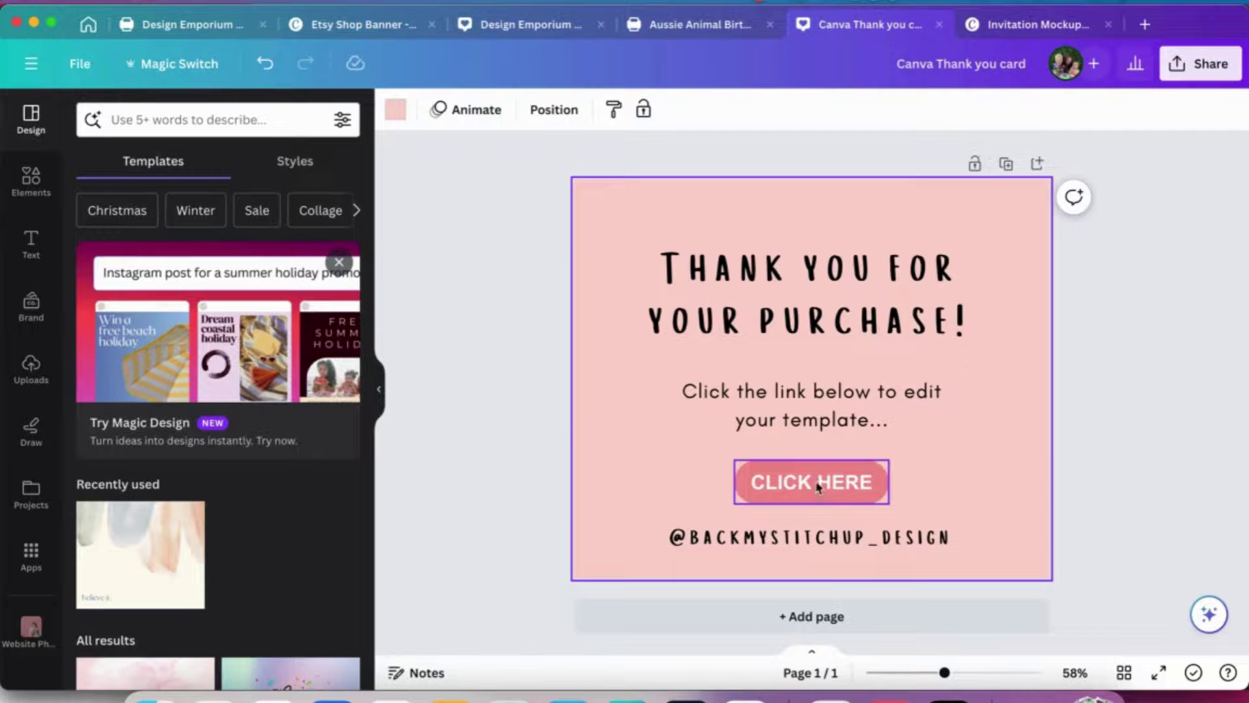
pyautogui.click(1093, 391)
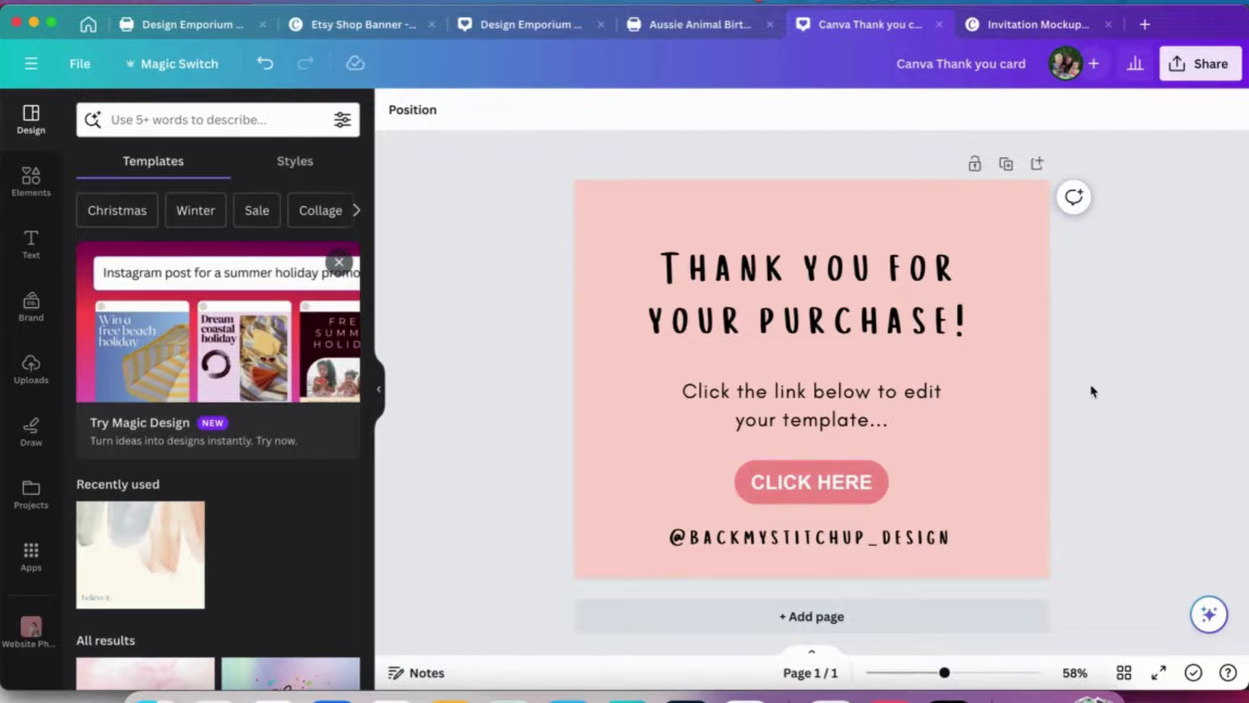
pyautogui.click(830, 488)
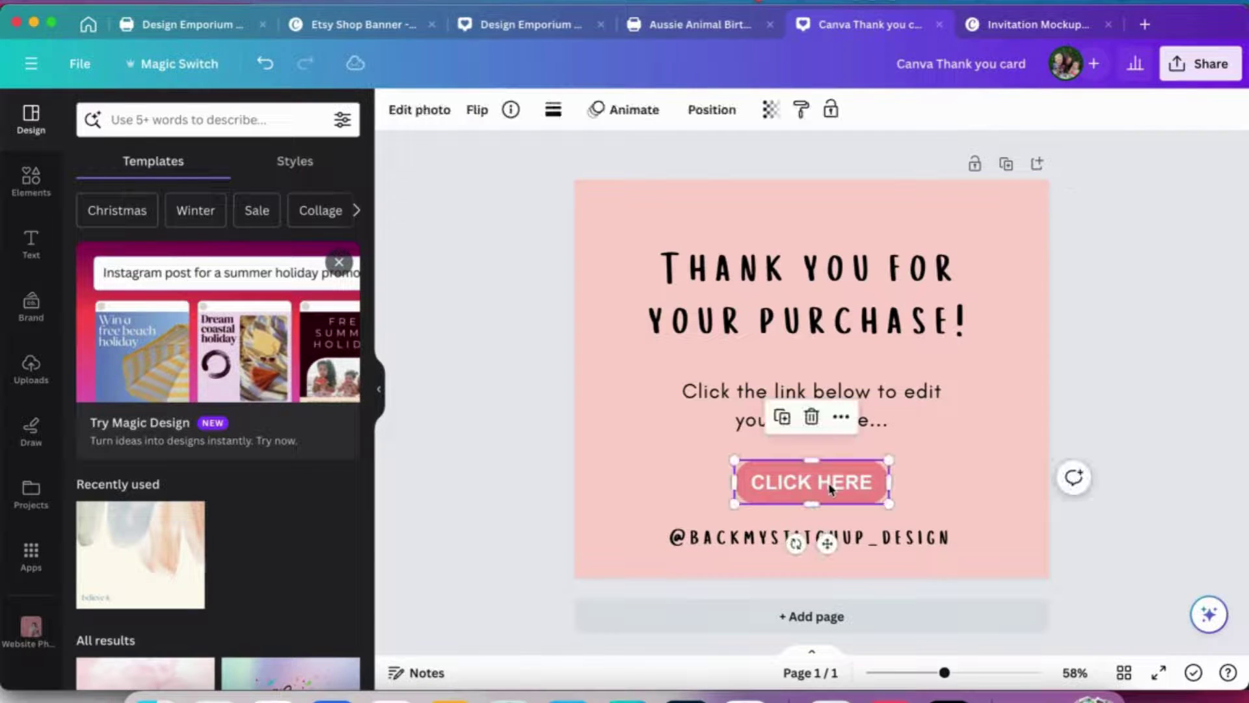
pyautogui.click(840, 419)
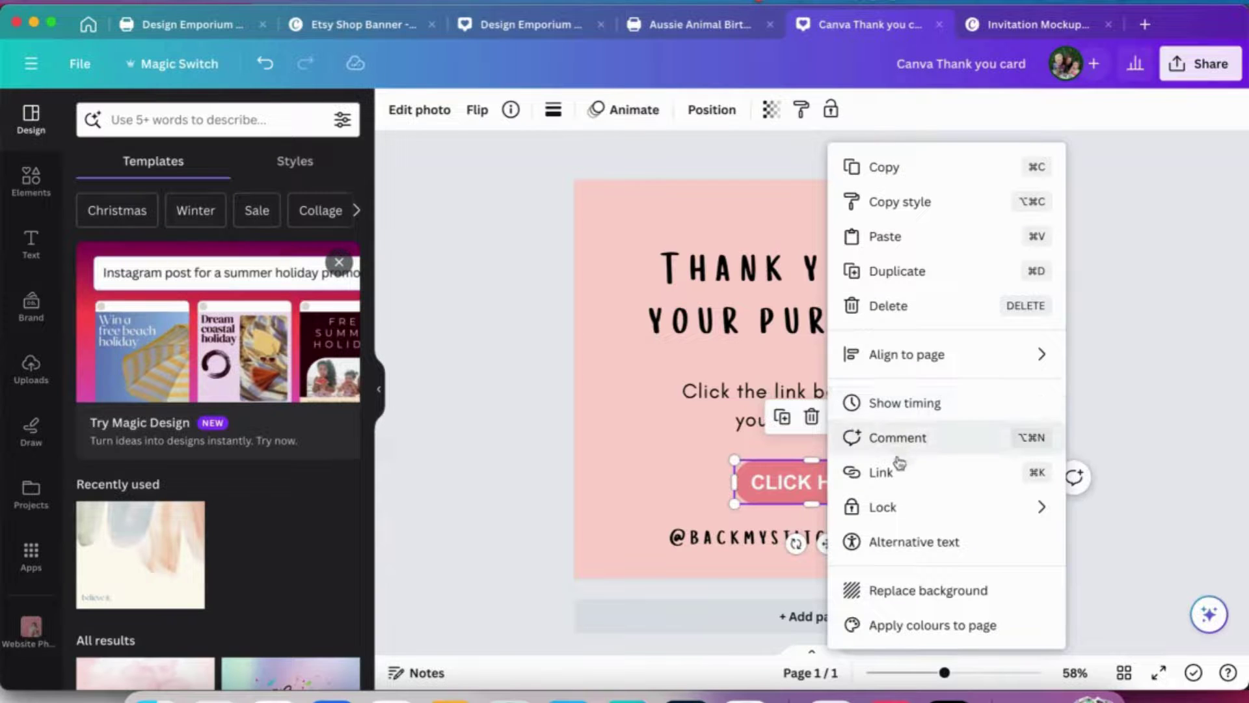
pyautogui.click(883, 474)
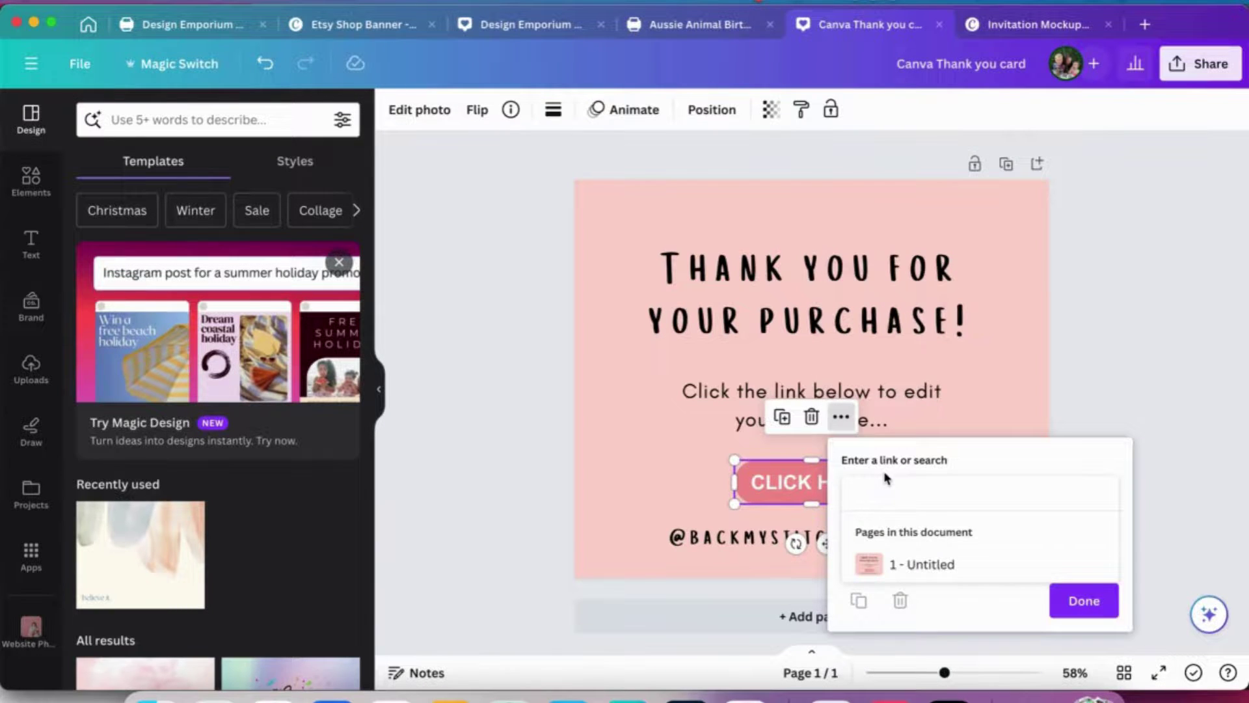
pyautogui.click(882, 482)
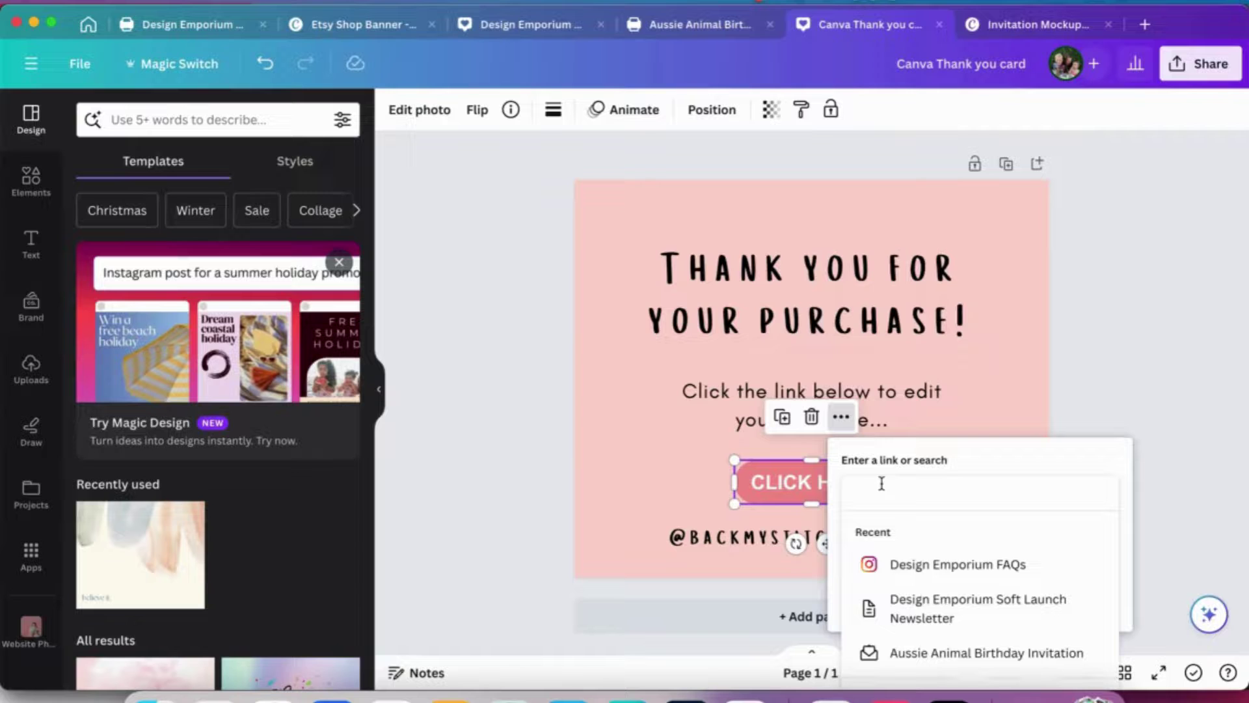
pyautogui.press('super+v')
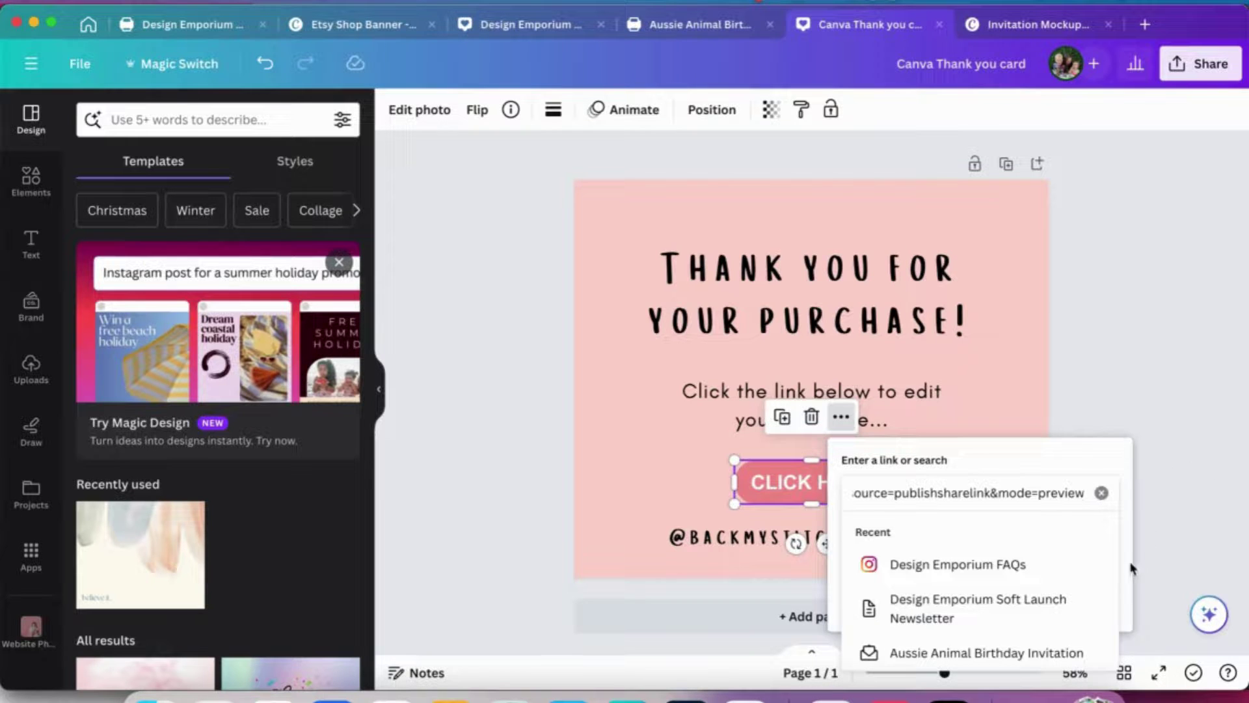
pyautogui.press('Return')
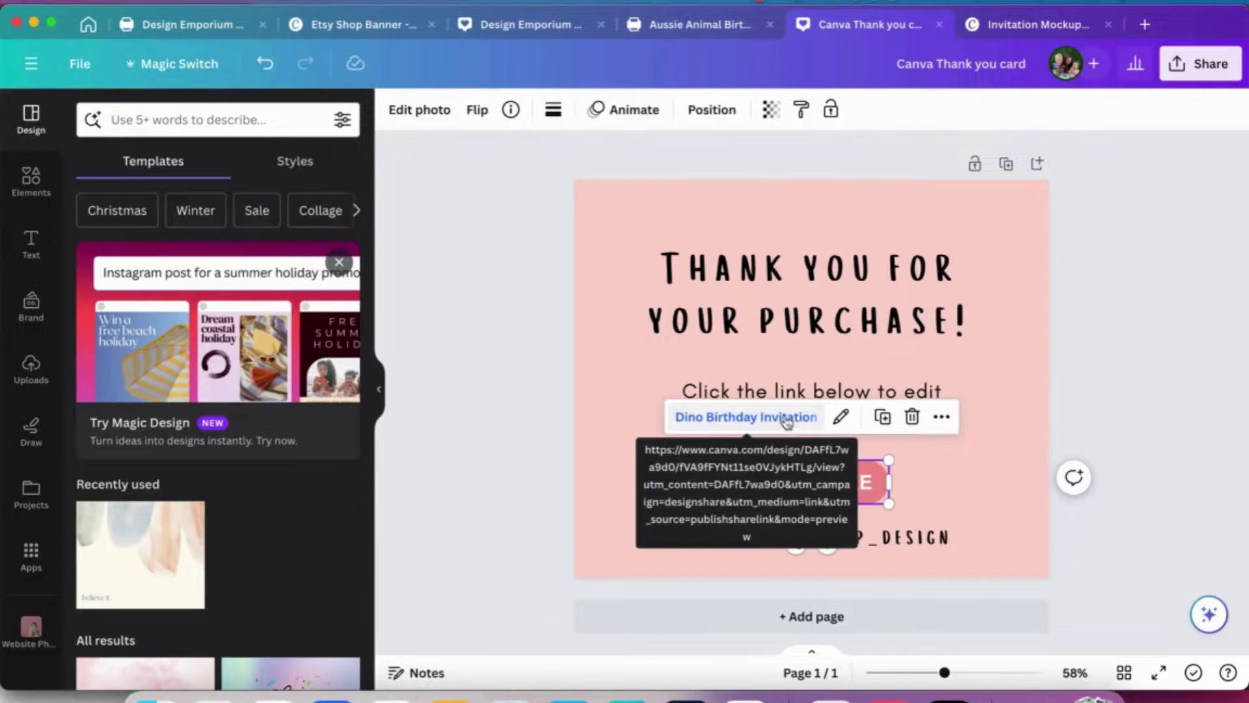
pyautogui.click(1106, 416)
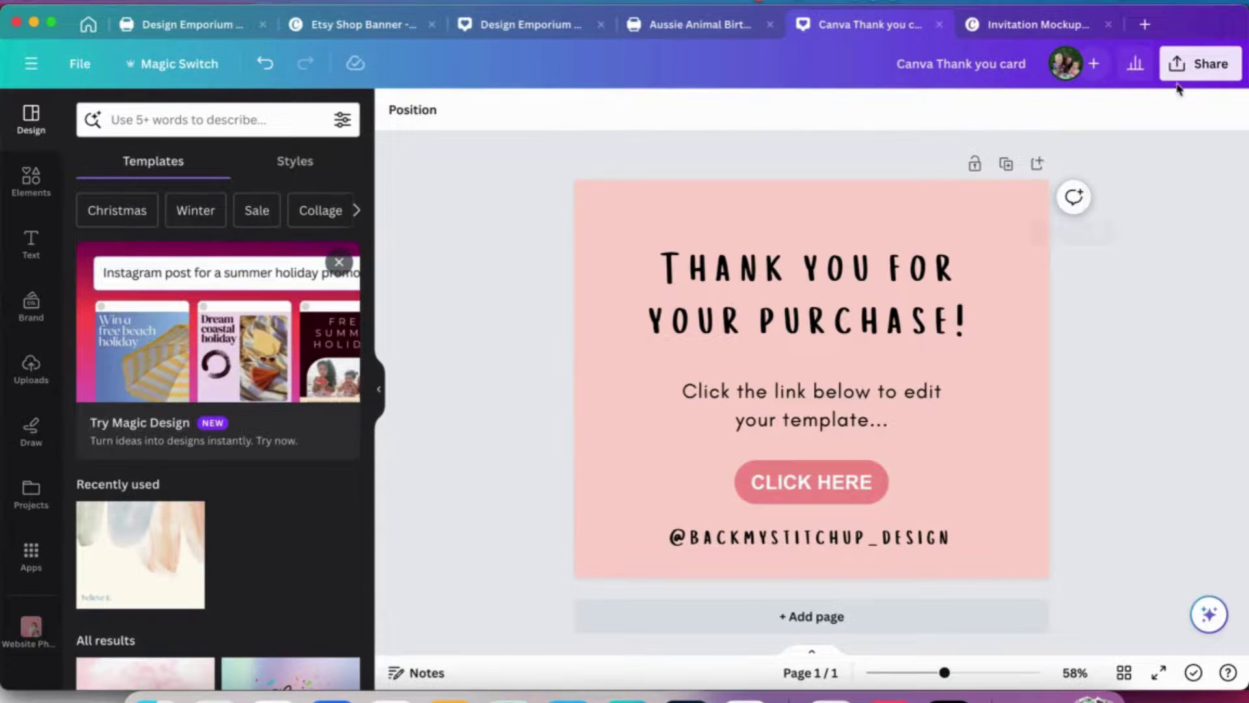
# Choose PDF Standard as the thank-you card's download file type, then dismiss the download panel.
pyautogui.click(1199, 68)
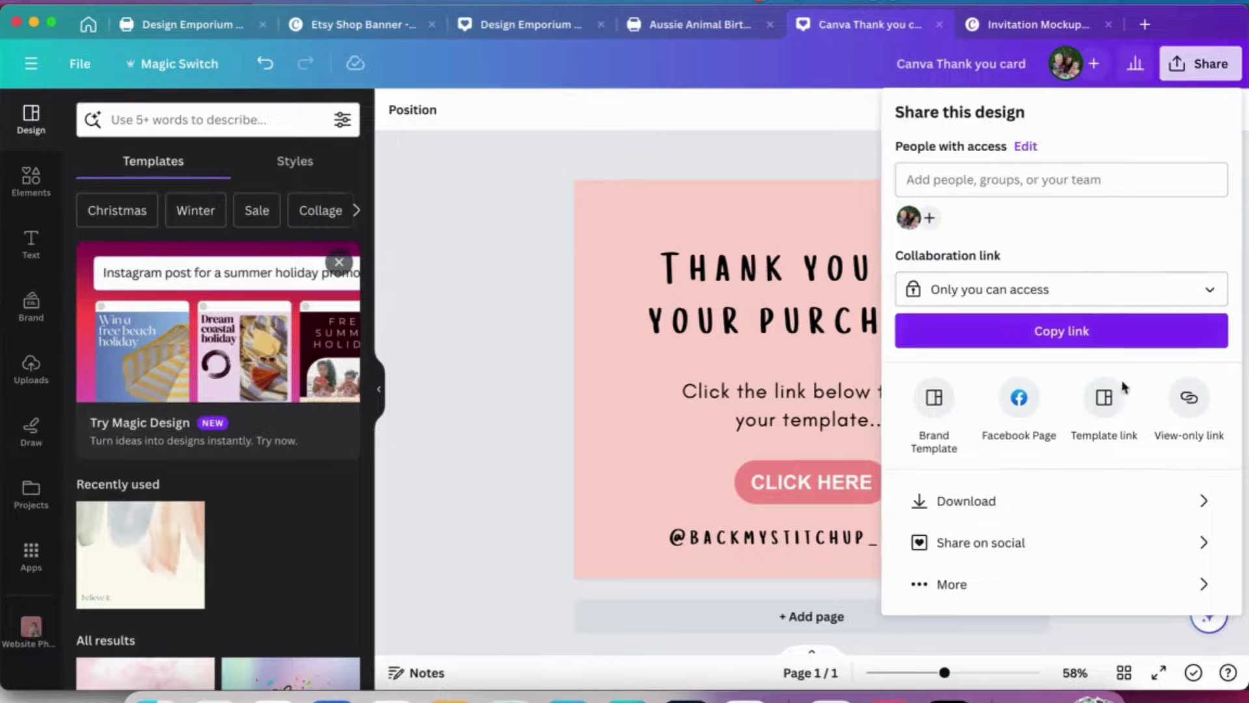
pyautogui.click(966, 502)
pyautogui.click(970, 185)
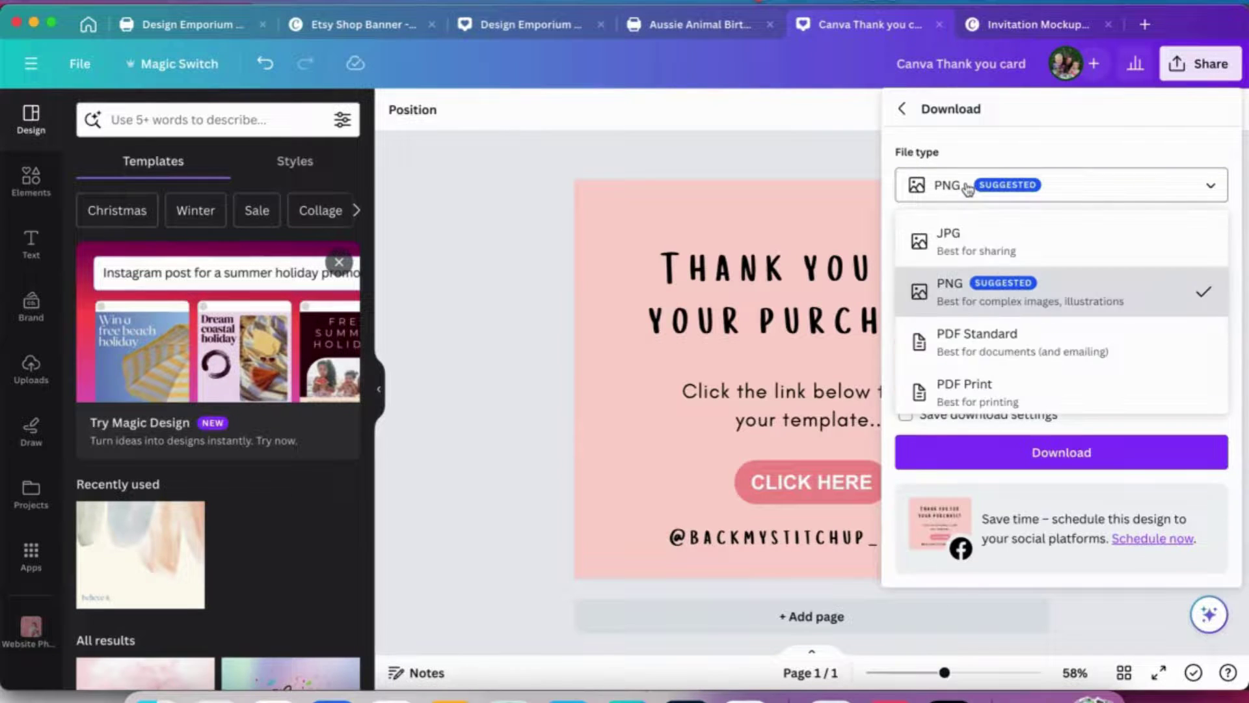
pyautogui.click(967, 341)
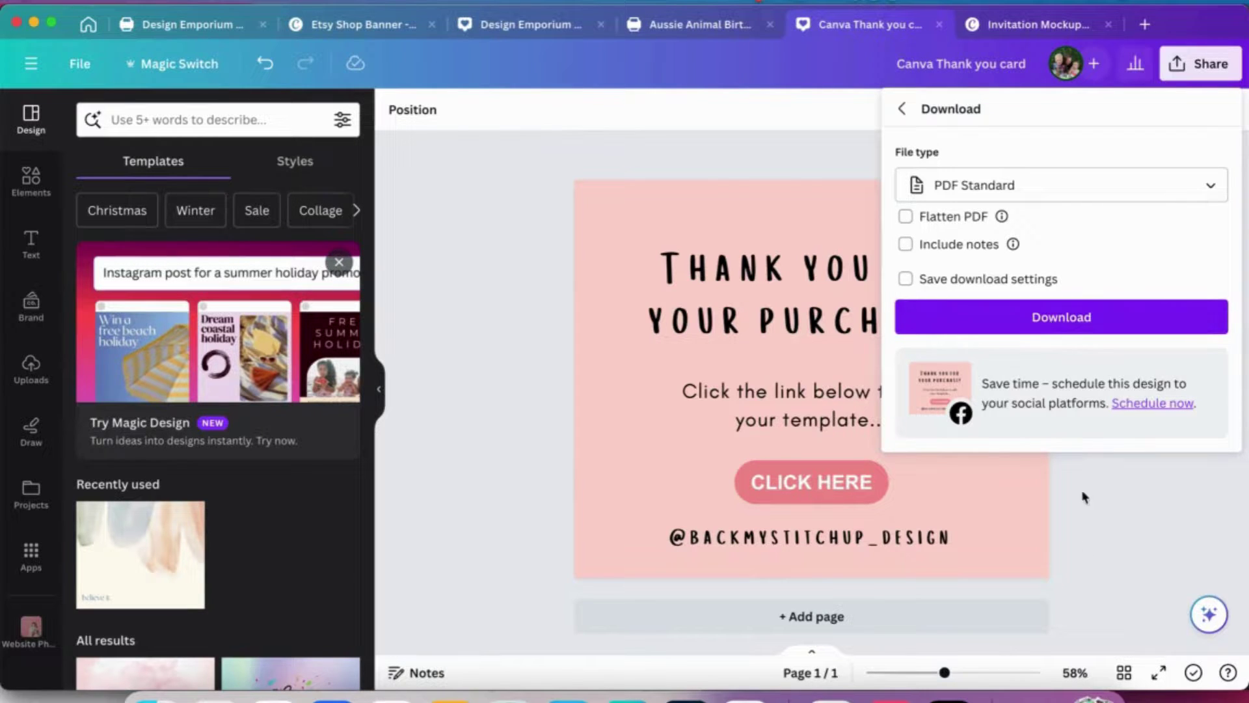
pyautogui.click(1116, 556)
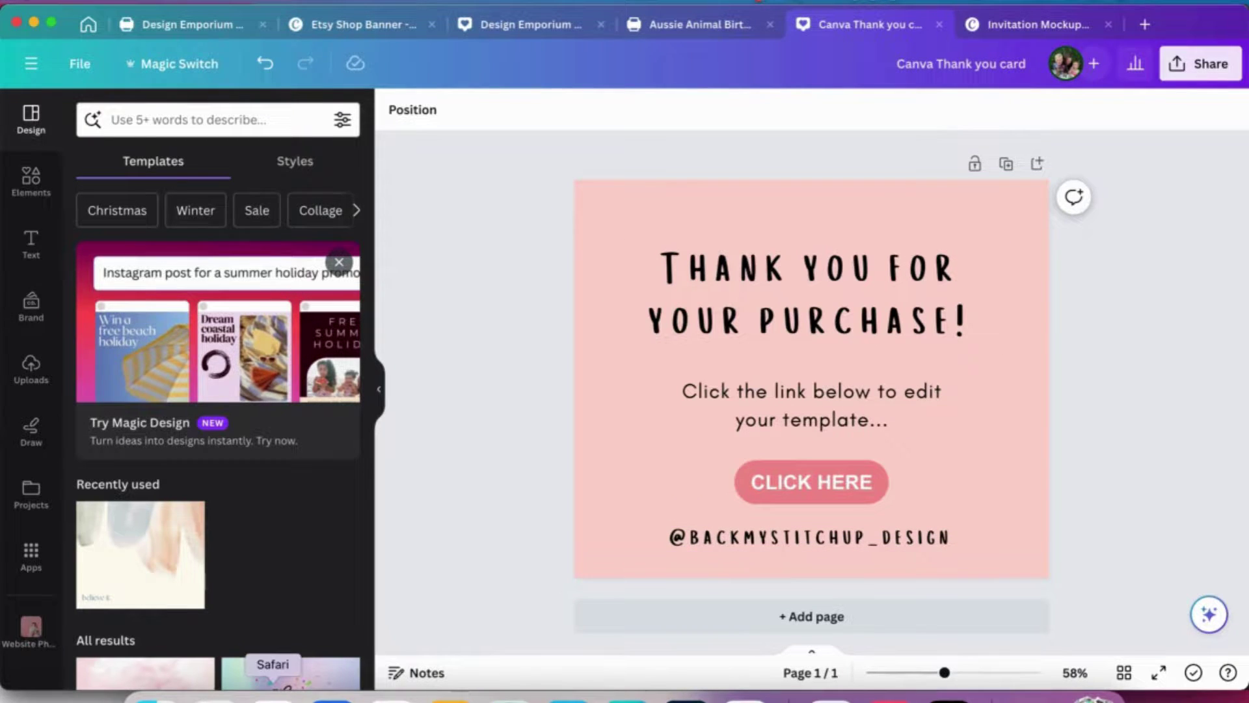
# Scroll through the Australian Animal invitation's Edit Product page to check its URL, tags, description and file settings.
pyautogui.click(273, 695)
pyautogui.scroll(5, 879, 171)
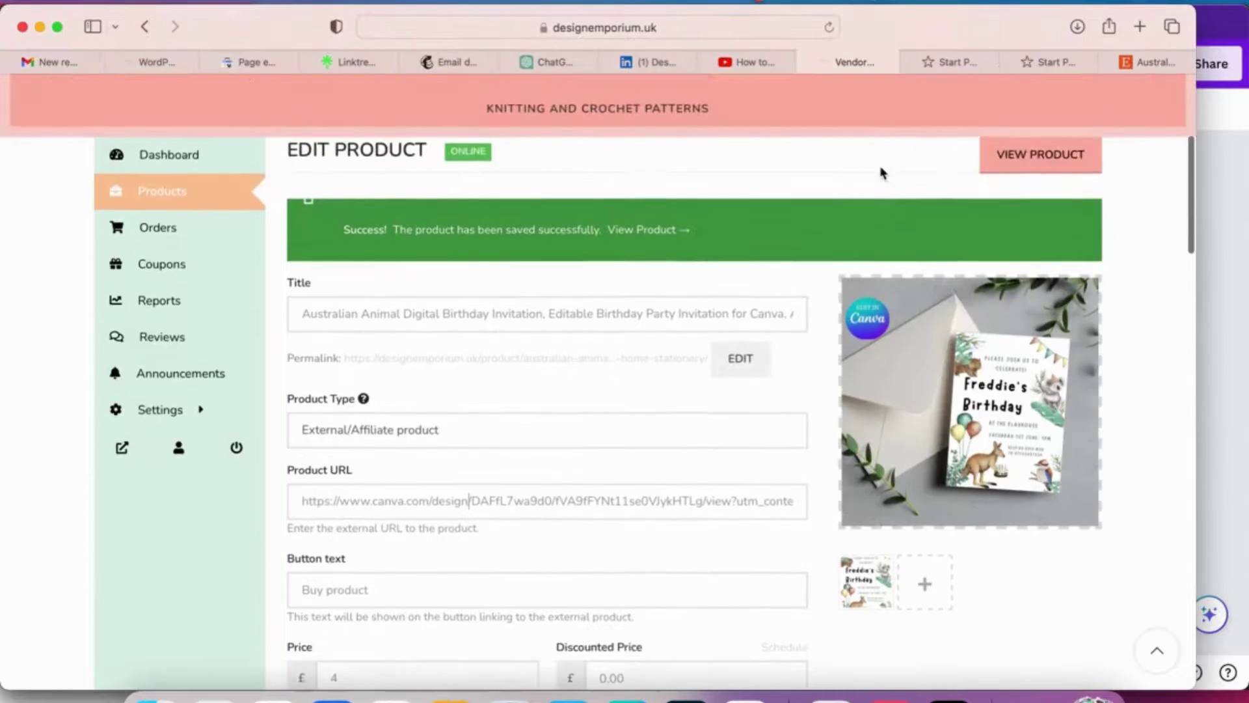
pyautogui.scroll(4, 881, 172)
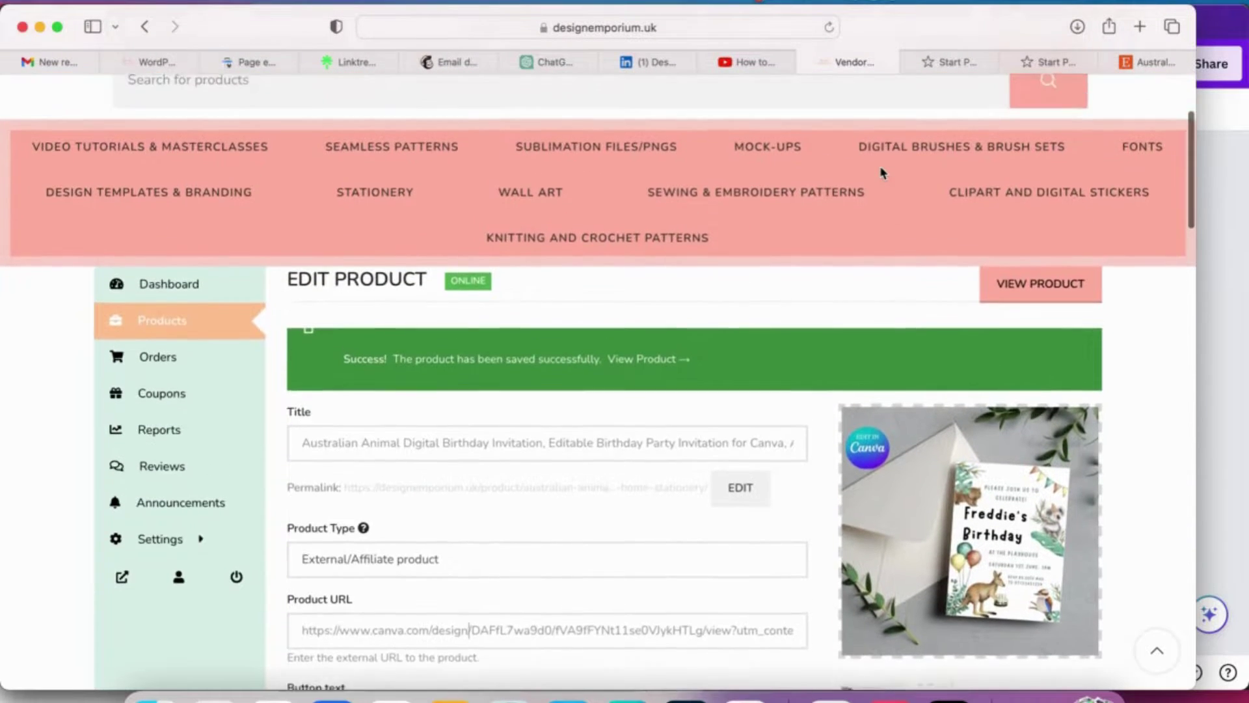
pyautogui.scroll(-10, 881, 172)
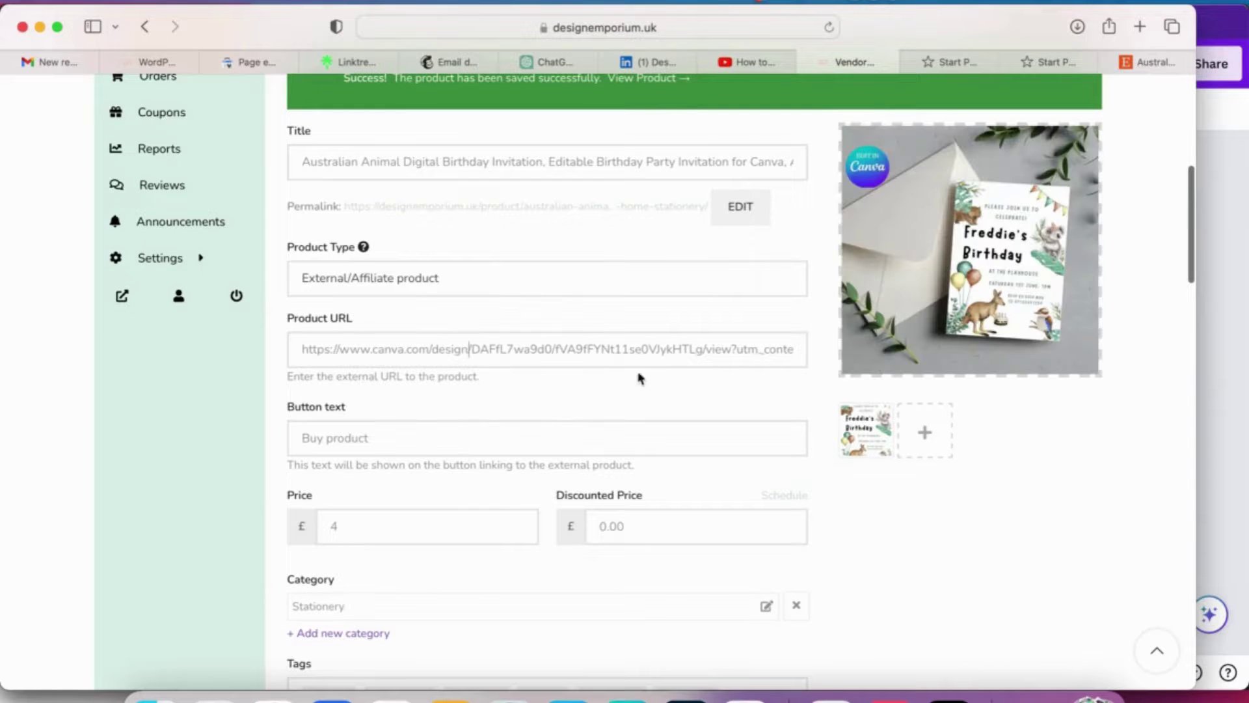
pyautogui.scroll(-13, 512, 342)
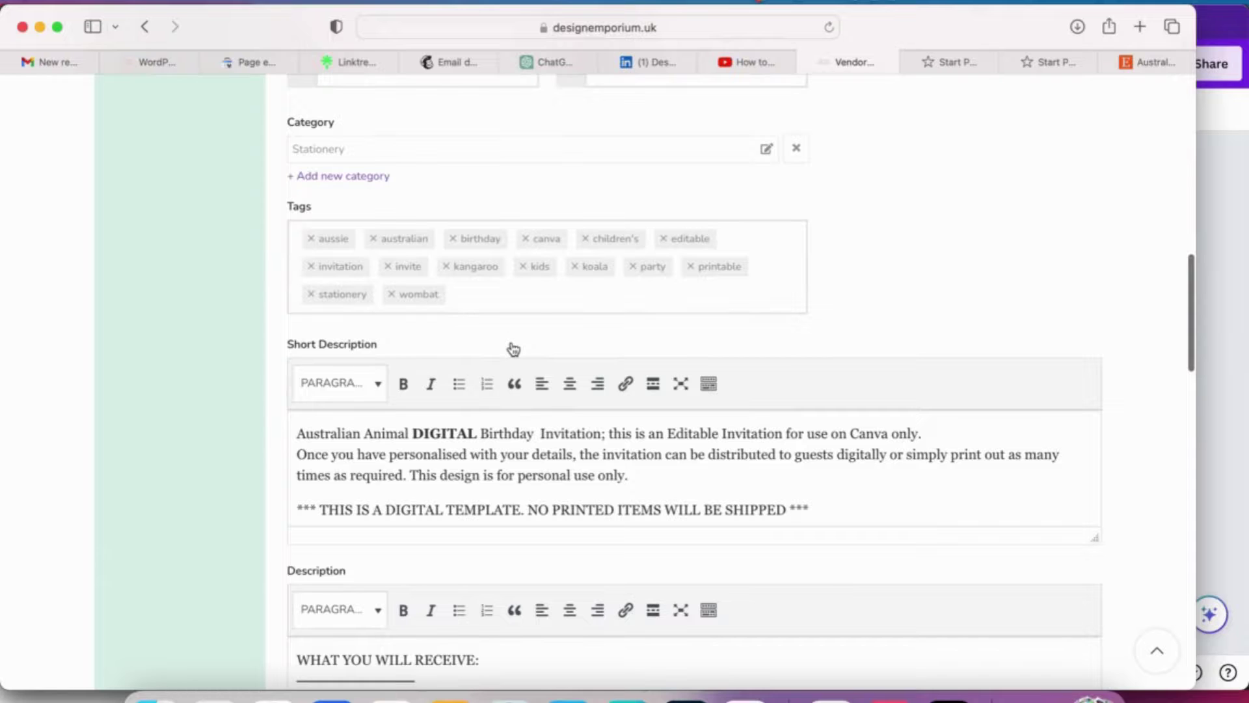
pyautogui.scroll(3, 512, 343)
pyautogui.scroll(-15, 513, 345)
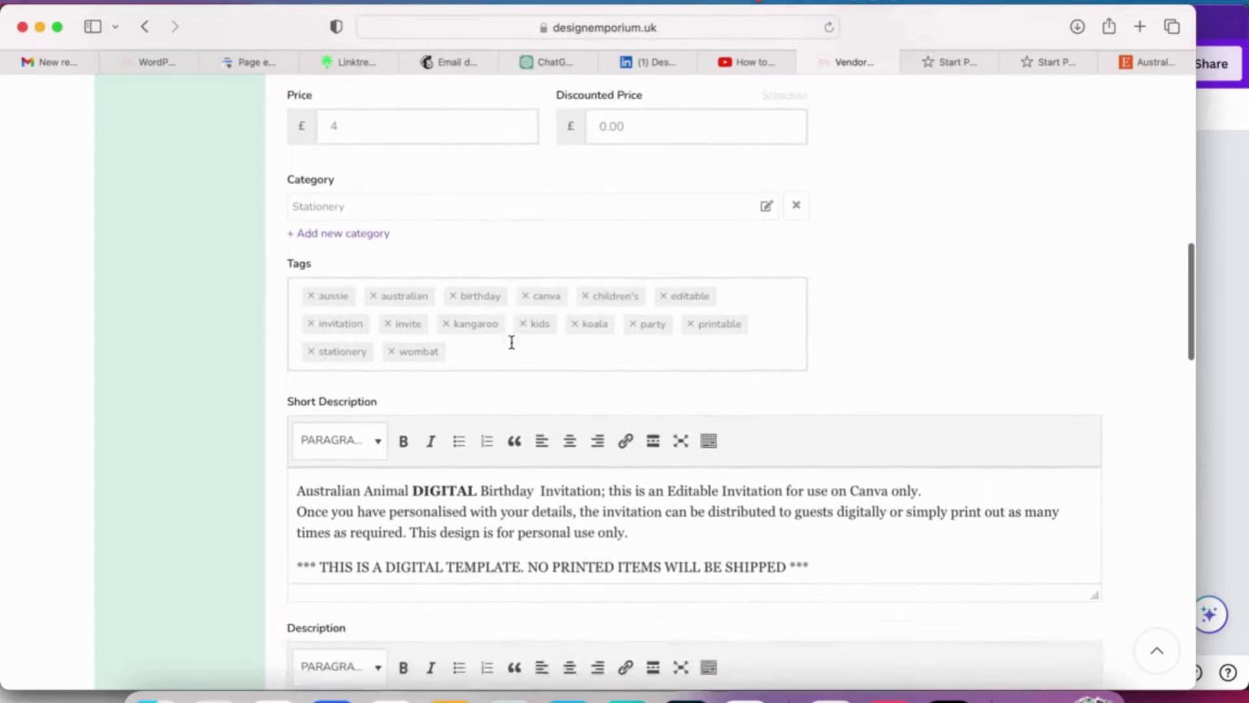
pyautogui.scroll(-5, 511, 341)
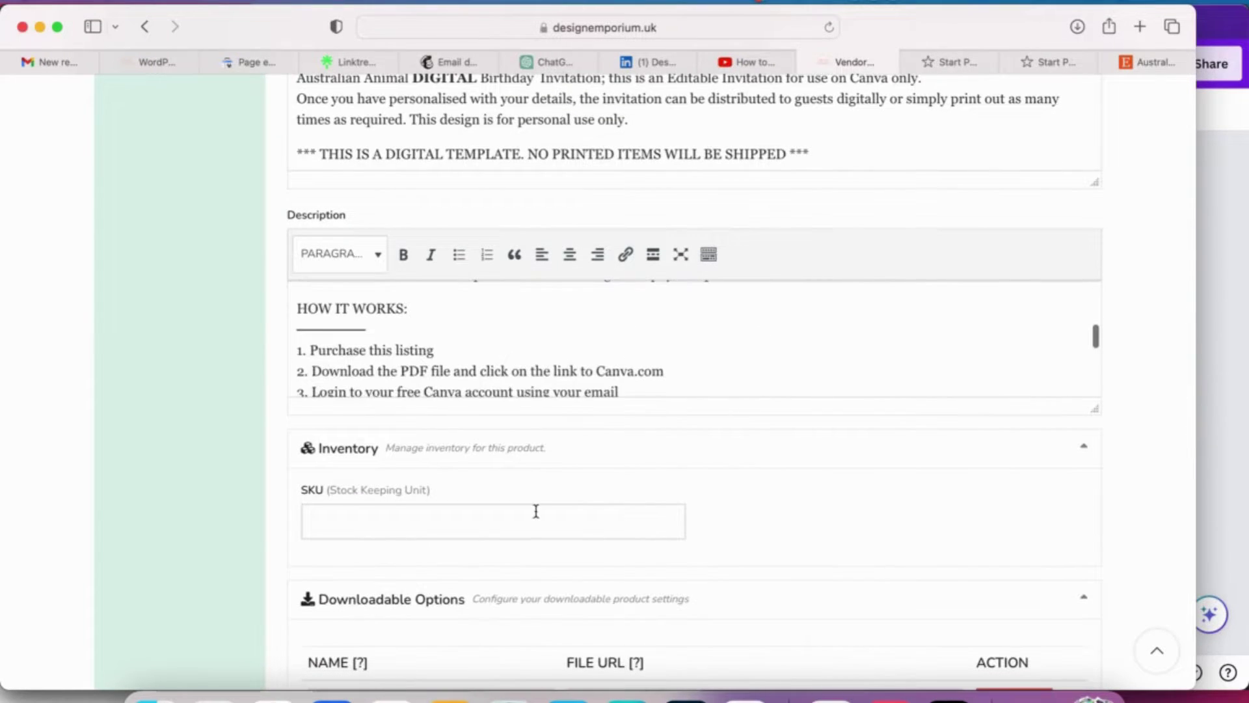
pyautogui.scroll(-10, 535, 510)
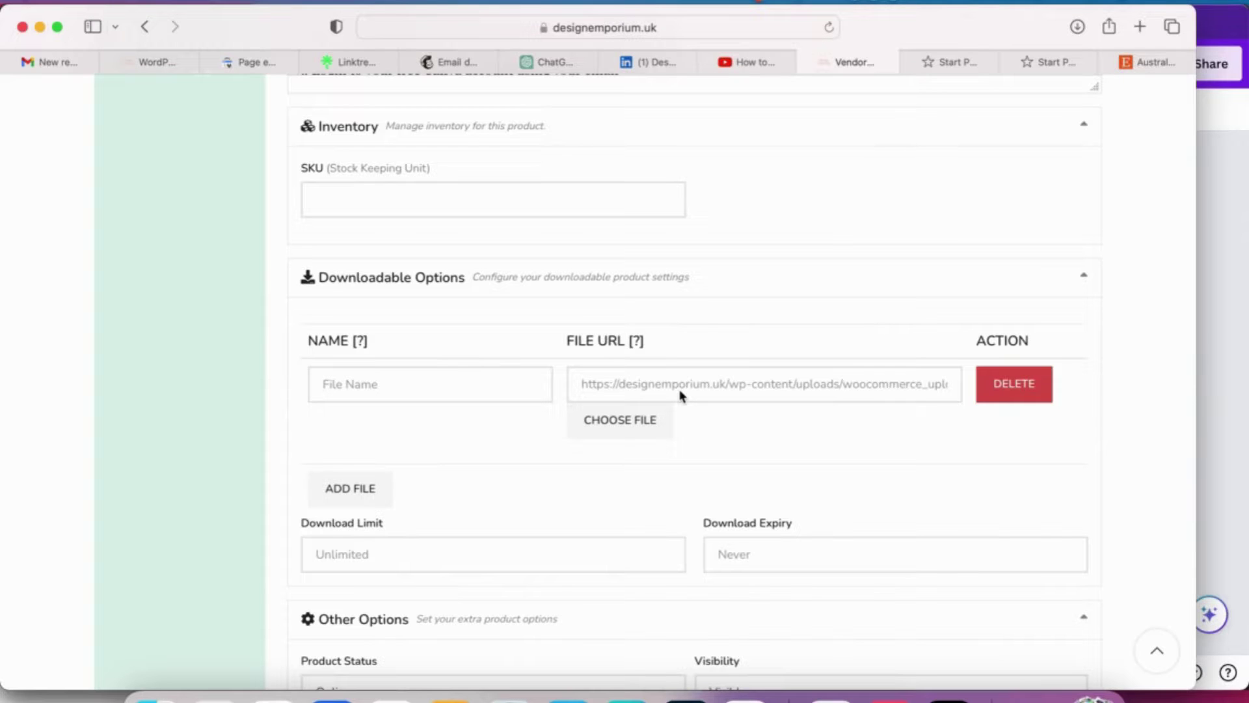
pyautogui.scroll(8, 994, 322)
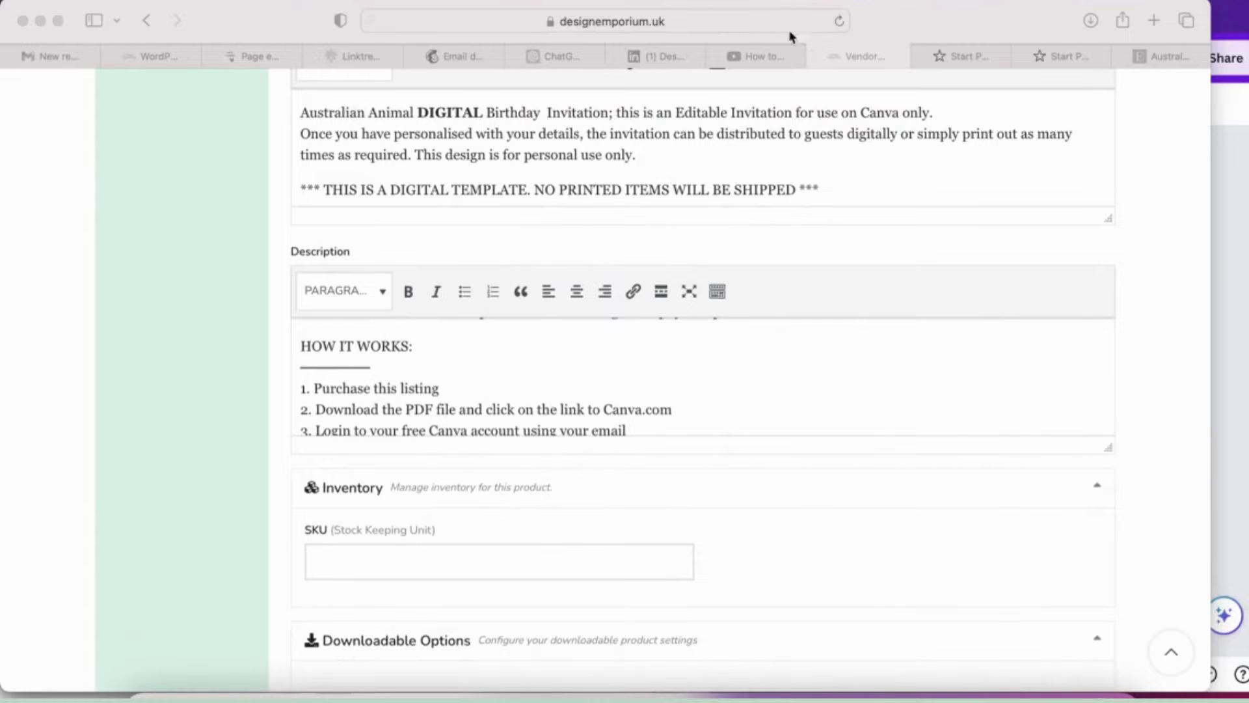
# Switch back to the Aussie Animal Birthday Invitation design and enter text editing on the Freddie's Birthday heading.
pyautogui.click(1239, 138)
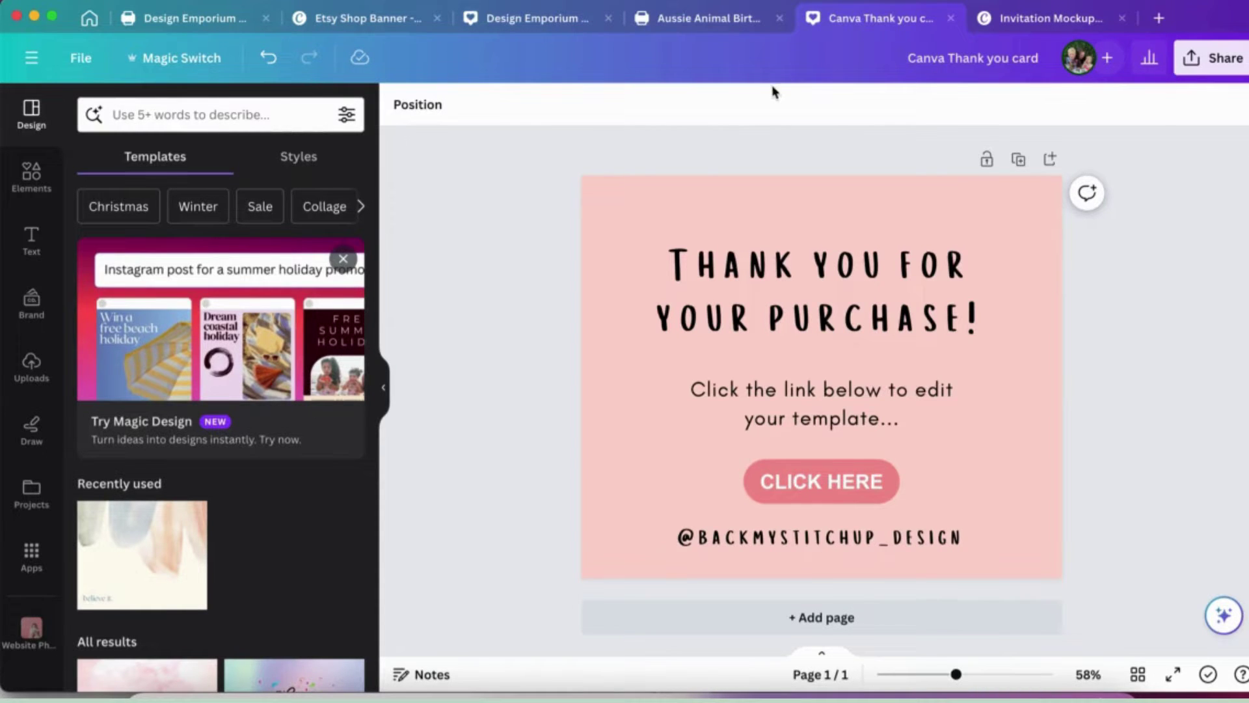
pyautogui.click(730, 18)
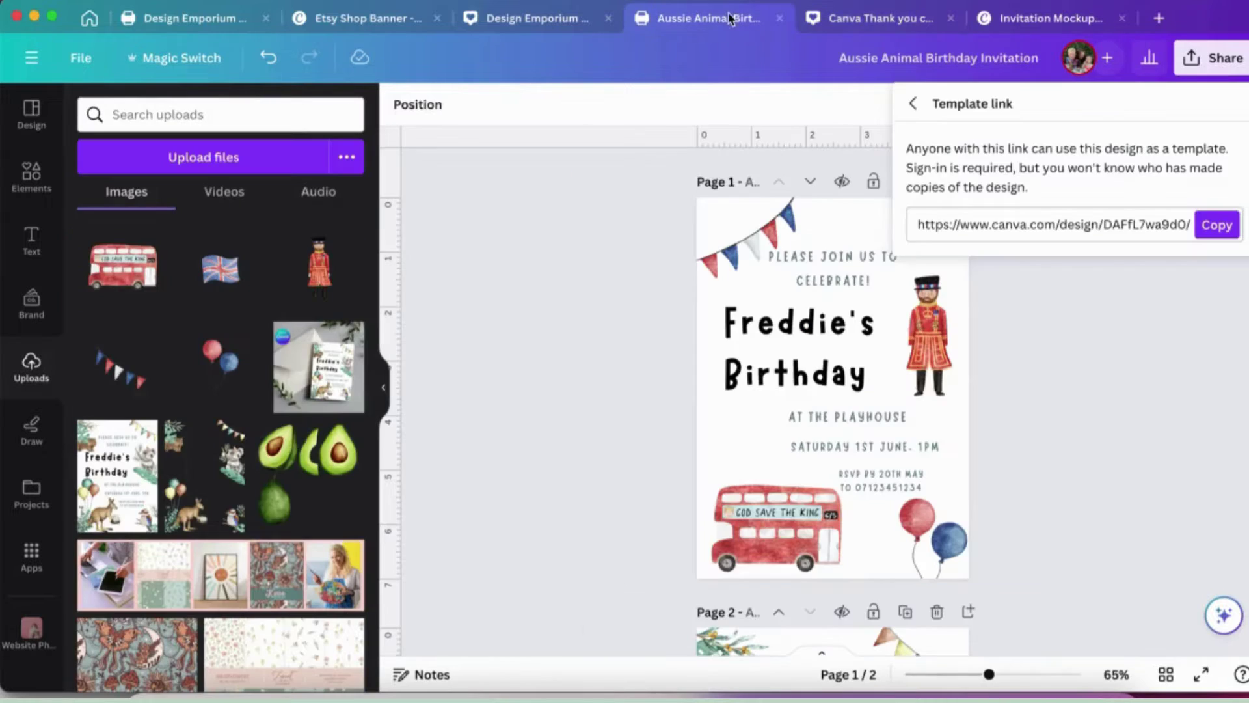
pyautogui.click(821, 329)
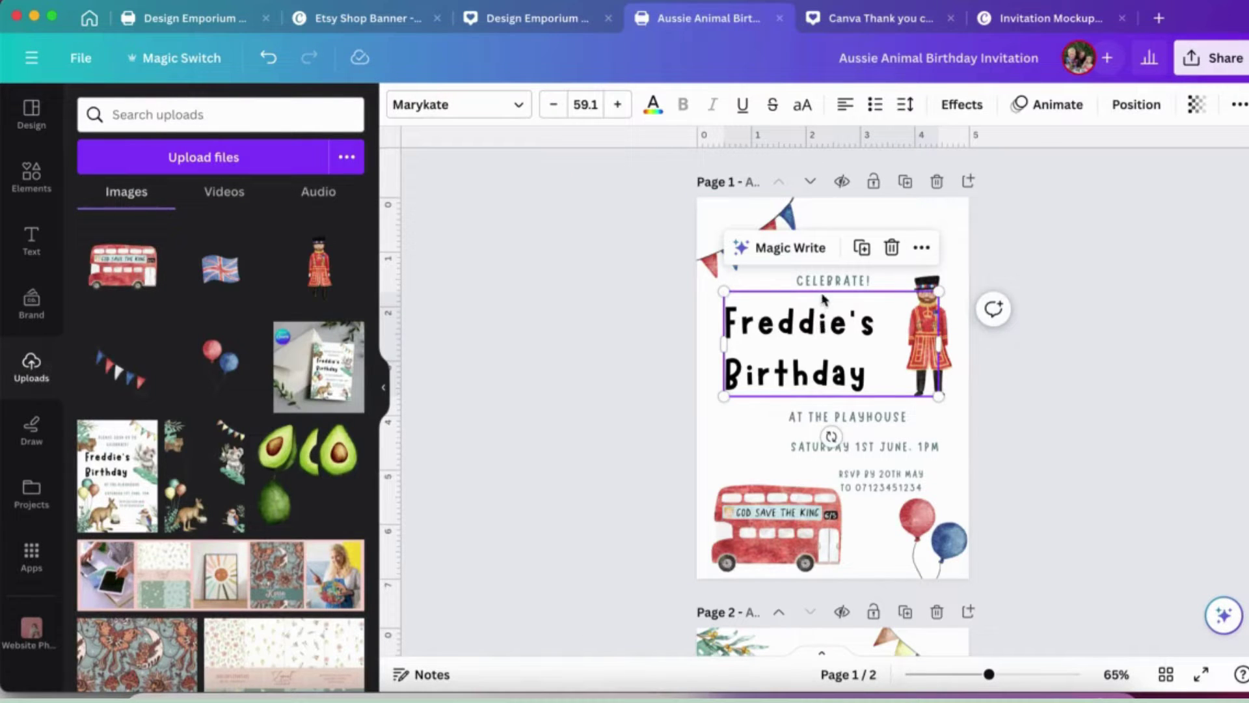
pyautogui.click(813, 374)
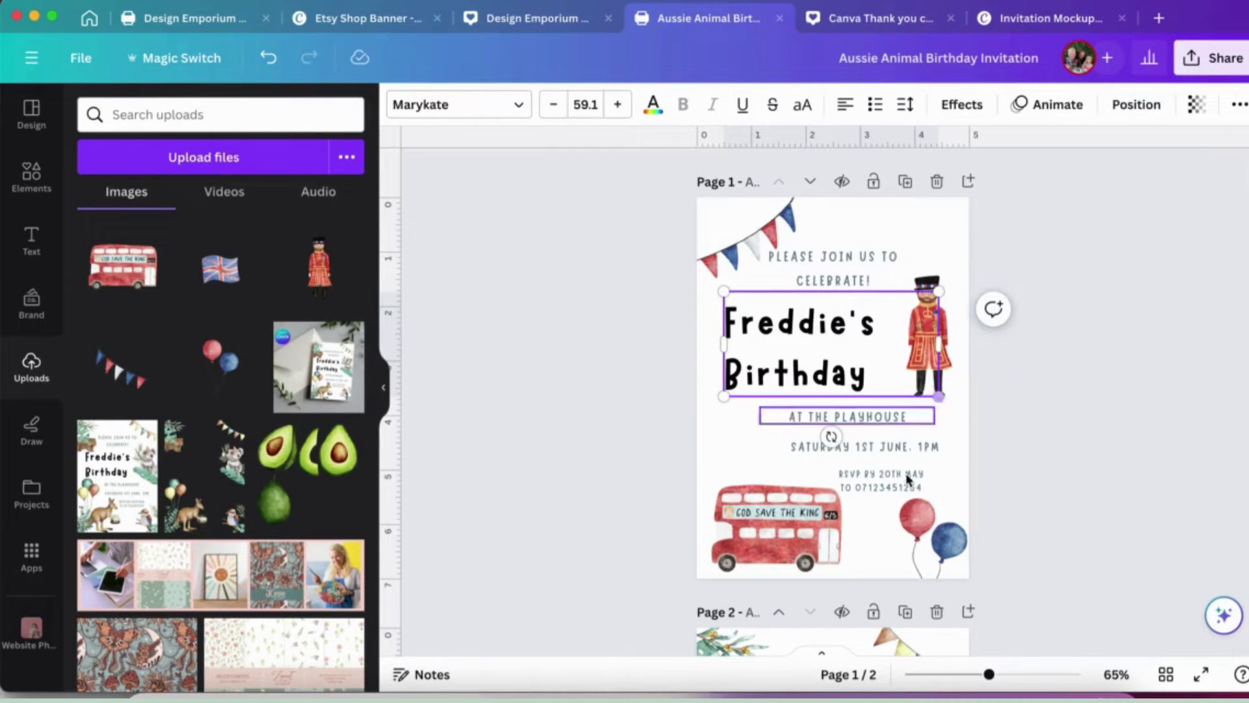